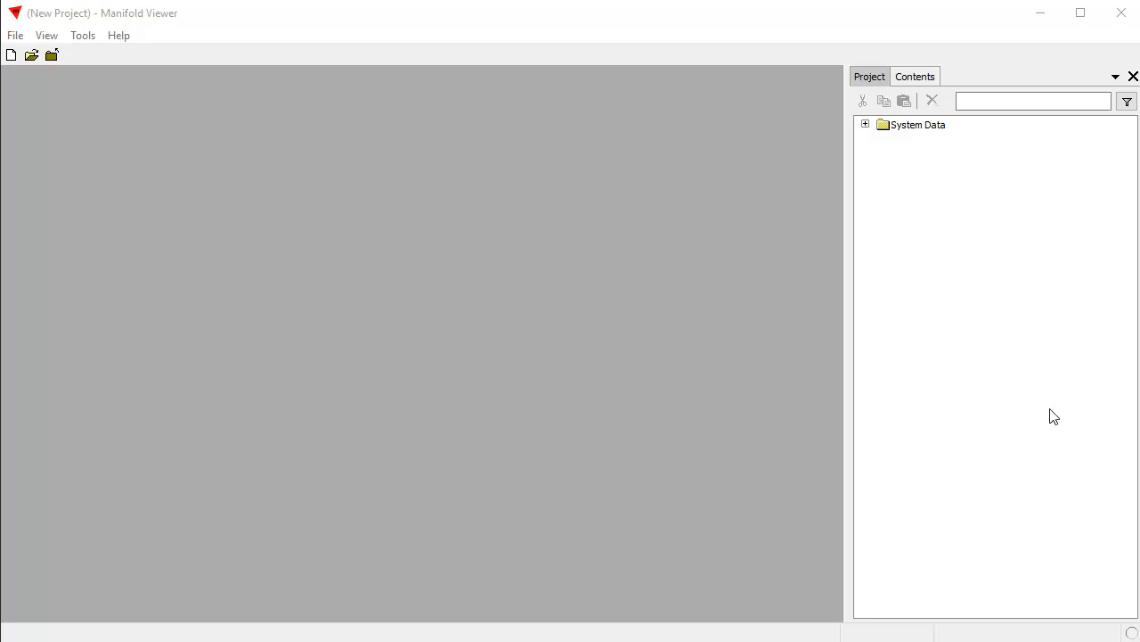
# Open the project file 300K points.map and display its 300k drawing.
pyautogui.click(573, 18)
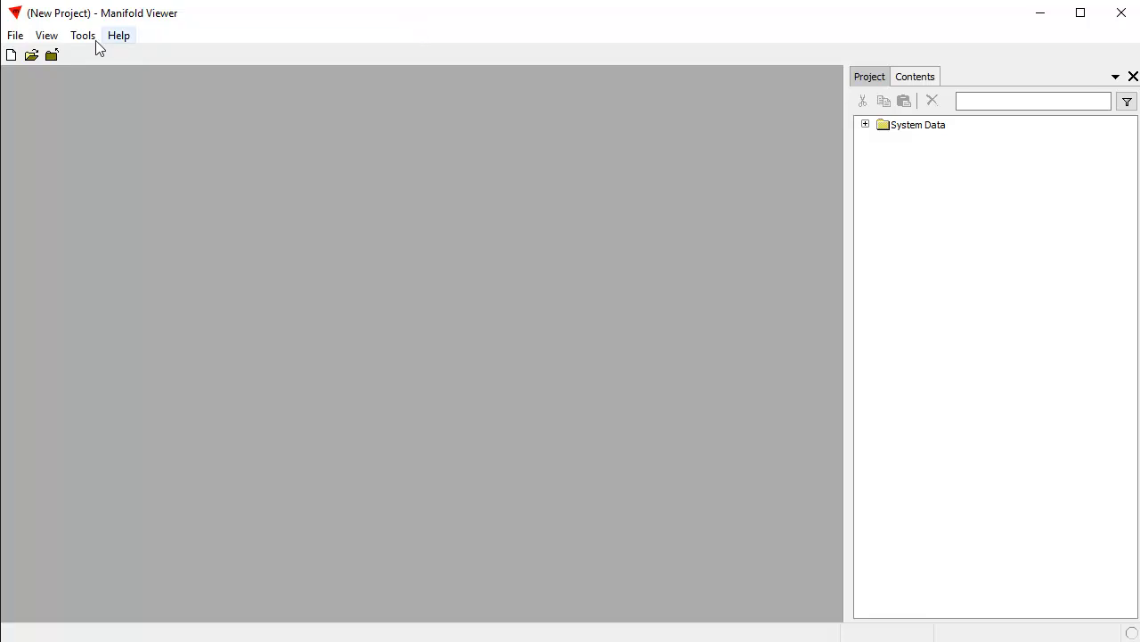
pyautogui.click(18, 40)
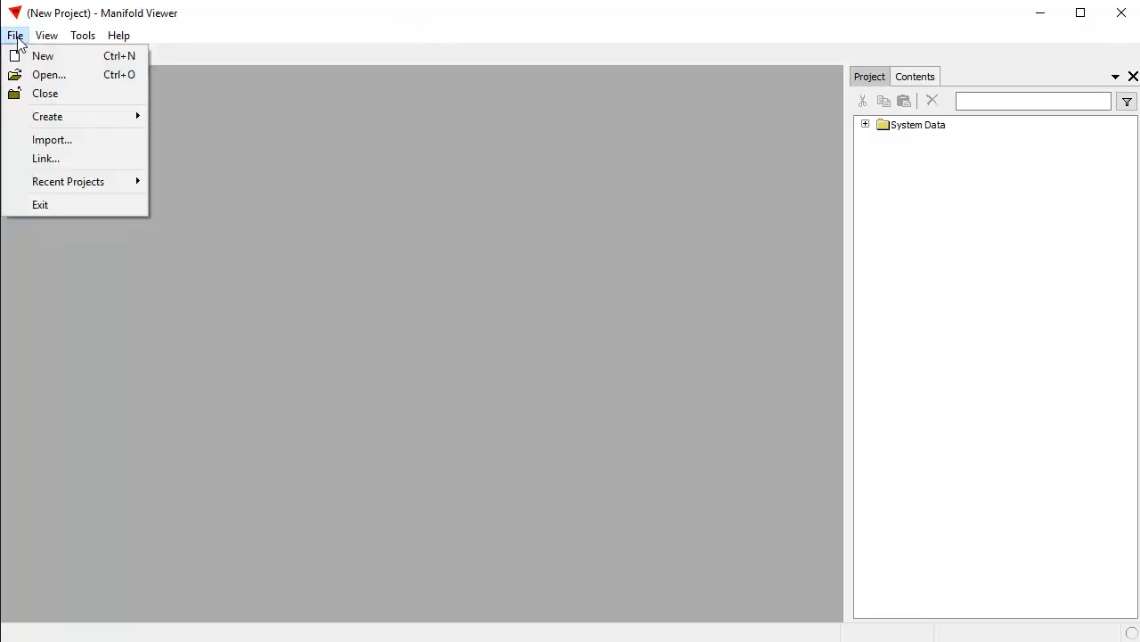
pyautogui.click(59, 77)
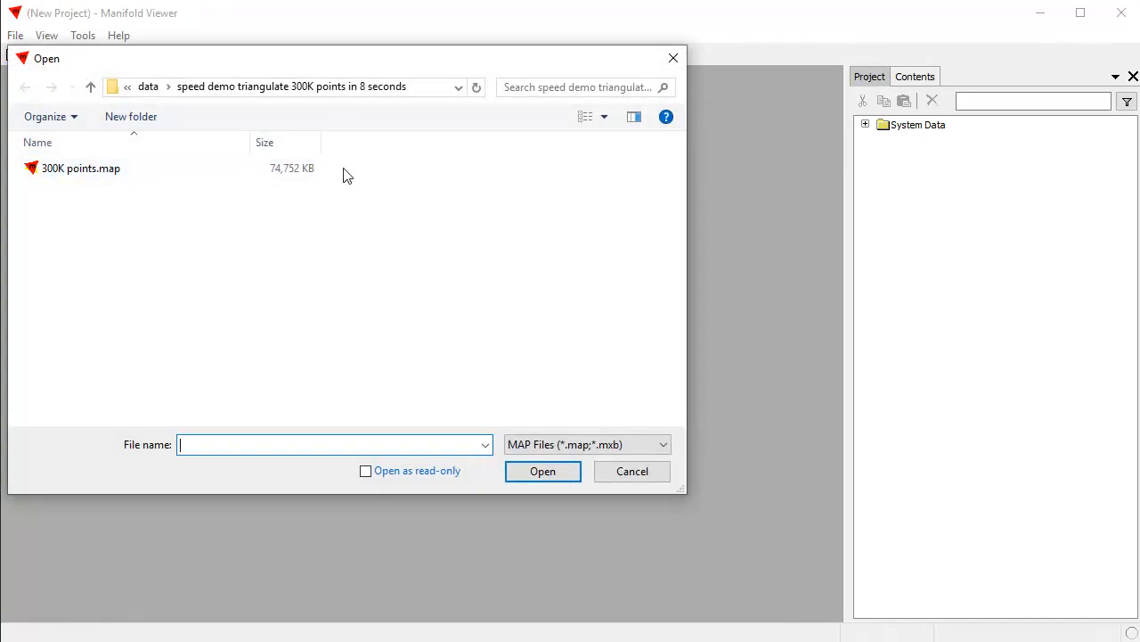
pyautogui.click(127, 177)
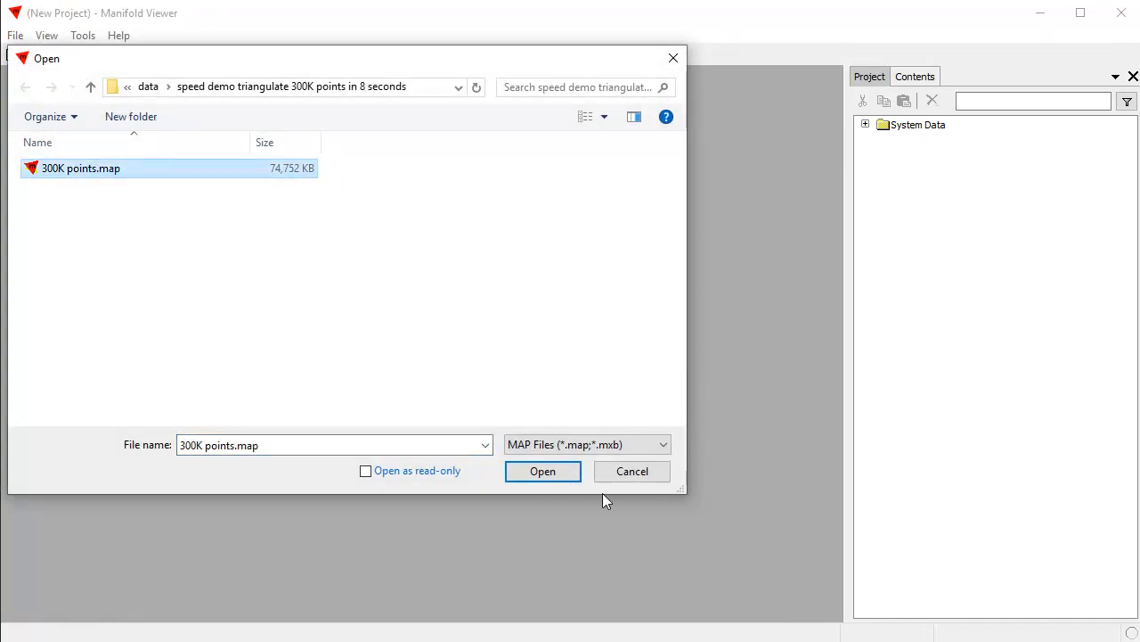
pyautogui.click(542, 477)
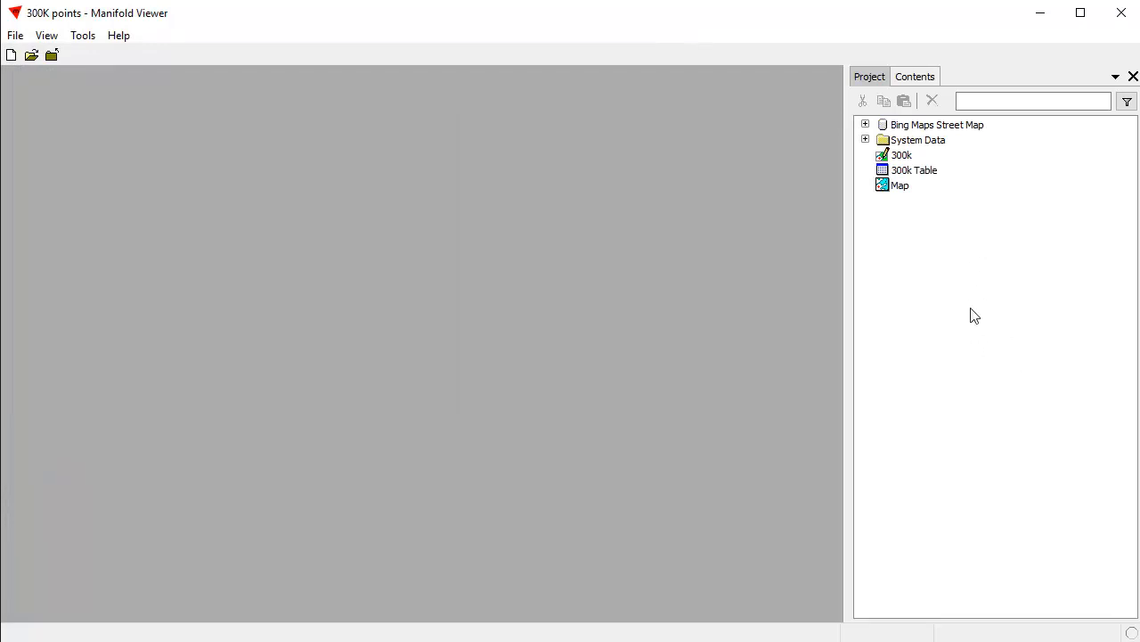
pyautogui.doubleClick(902, 157)
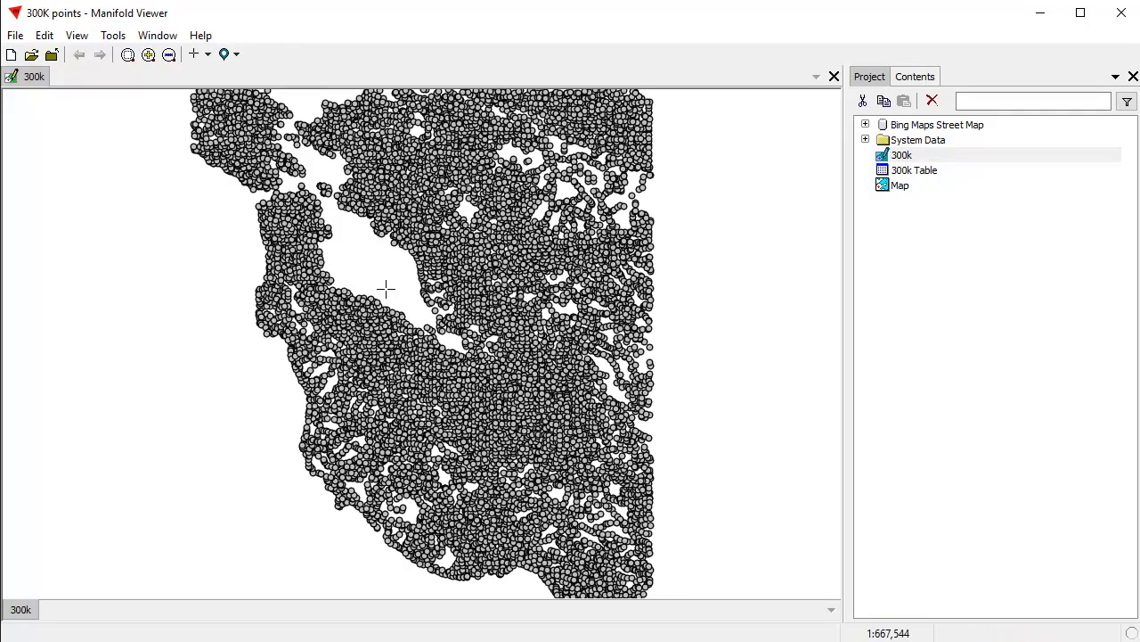
# Examine the point distribution of the 300k drawing close up, finishing with the whole drawing fitted in view.
pyautogui.scroll(-3, 555, 357)
pyautogui.moveTo(318, 325); pyautogui.dragTo(644, 491)
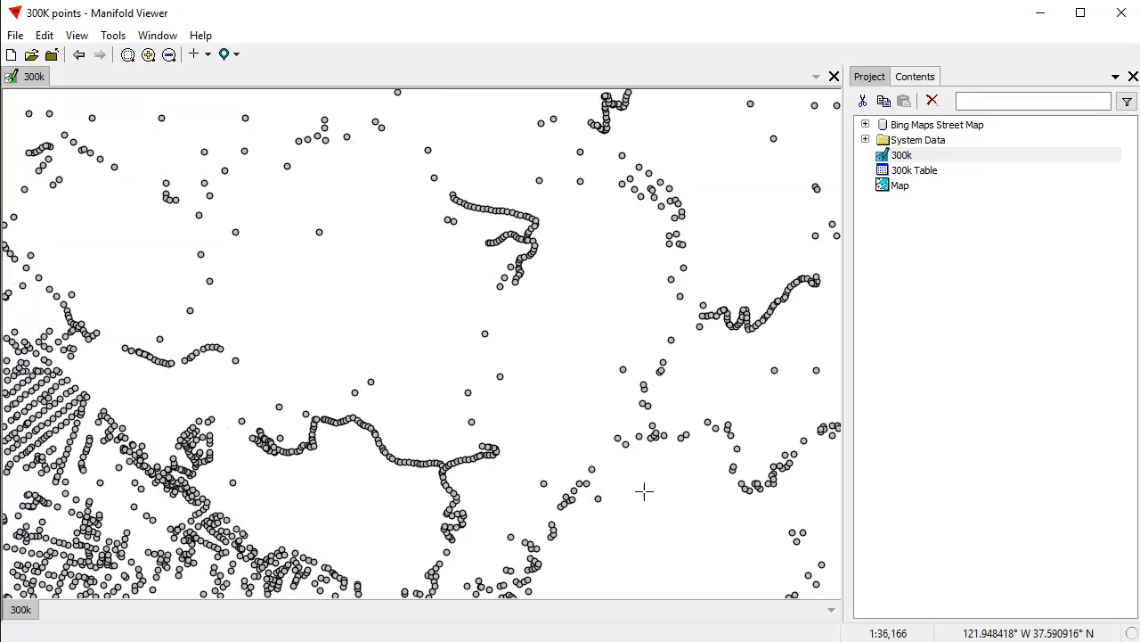
pyautogui.scroll(-3, 373, 377)
pyautogui.scroll(-2, 395, 398)
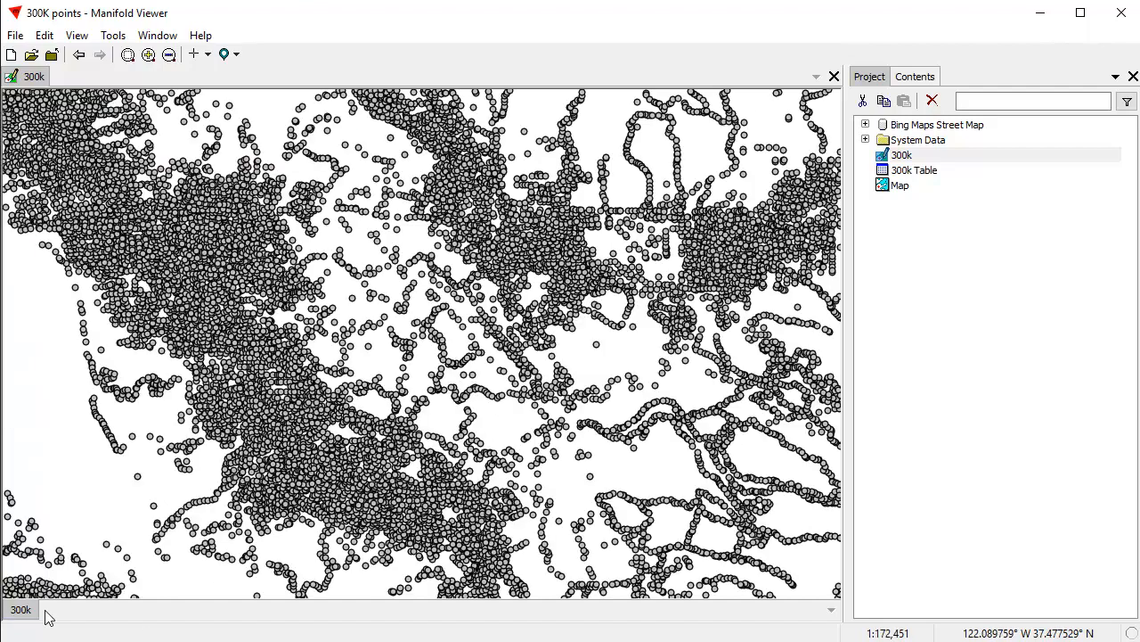
pyautogui.scroll(3, 299, 425)
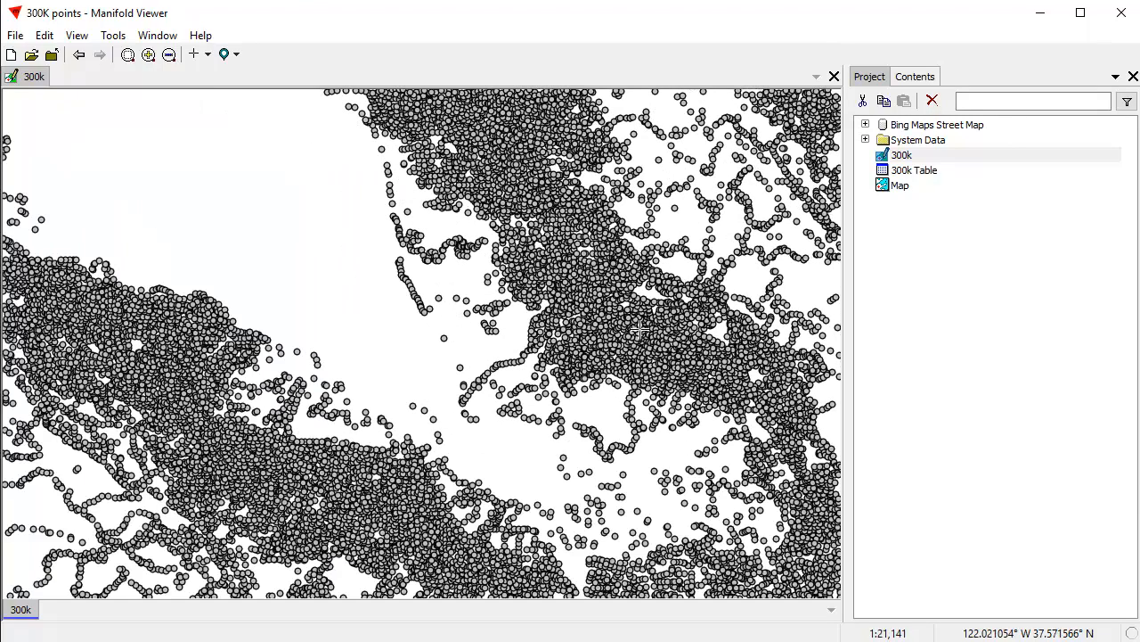
pyautogui.scroll(2, 259, 330)
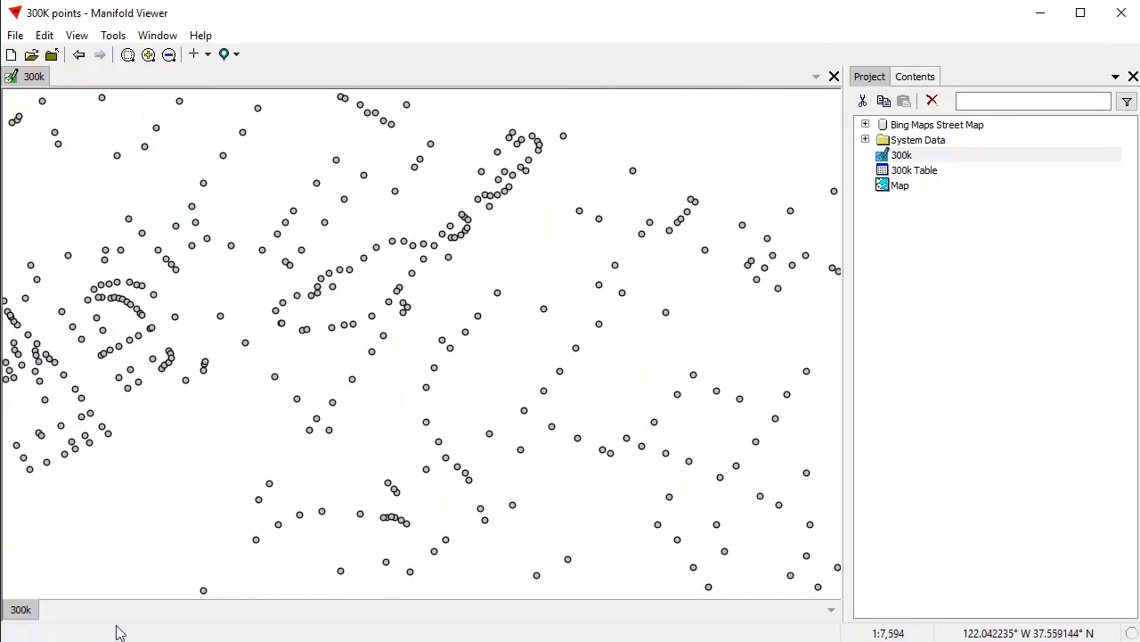
pyautogui.doubleClick(27, 612)
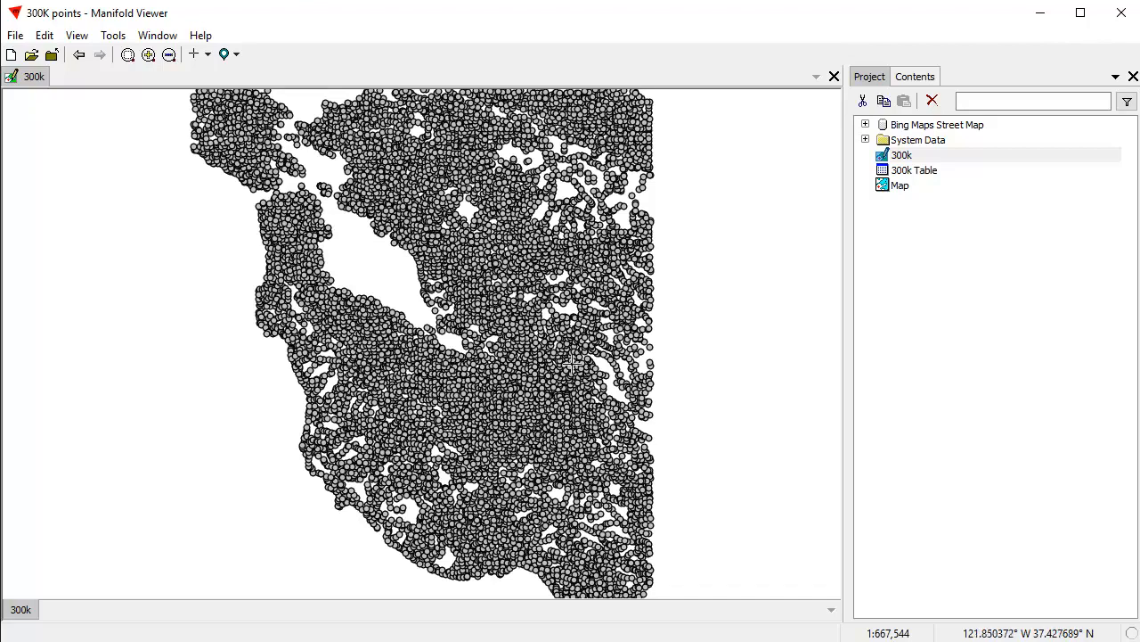
# Examine the operators and functions available for Transform expressions on the Geom field of the 300k drawing.
pyautogui.click(915, 78)
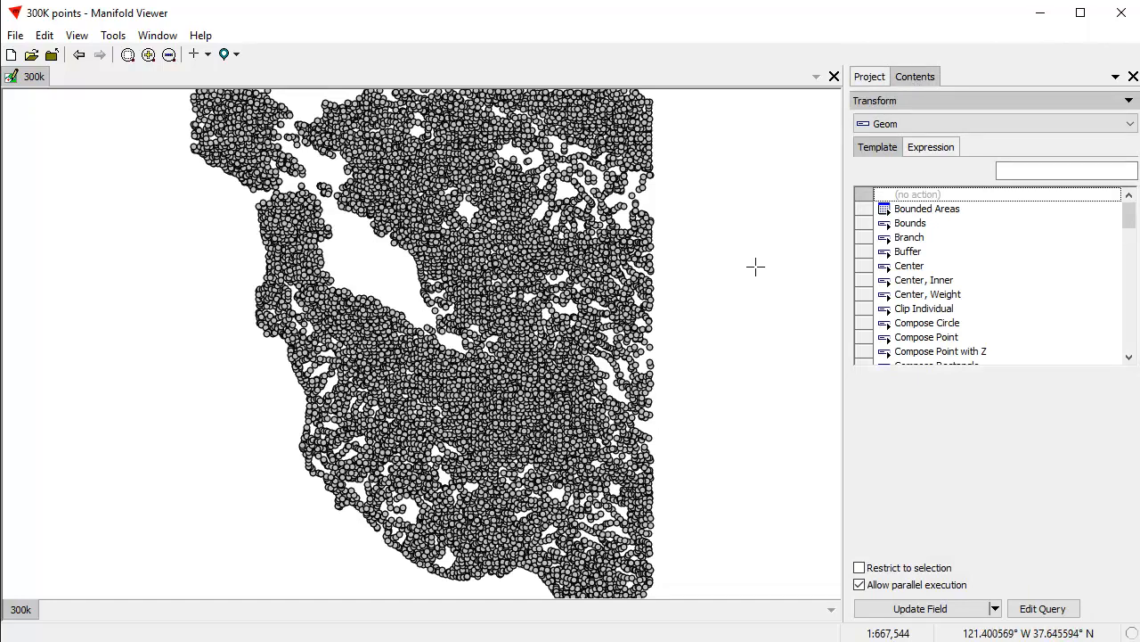
pyautogui.click(928, 149)
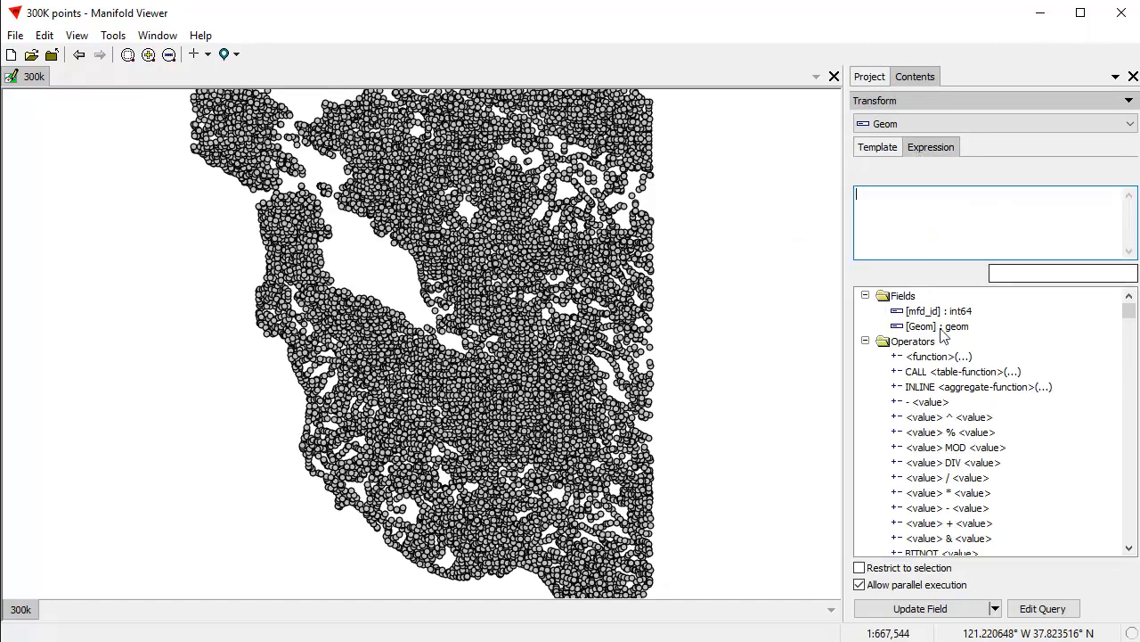
pyautogui.click(866, 341)
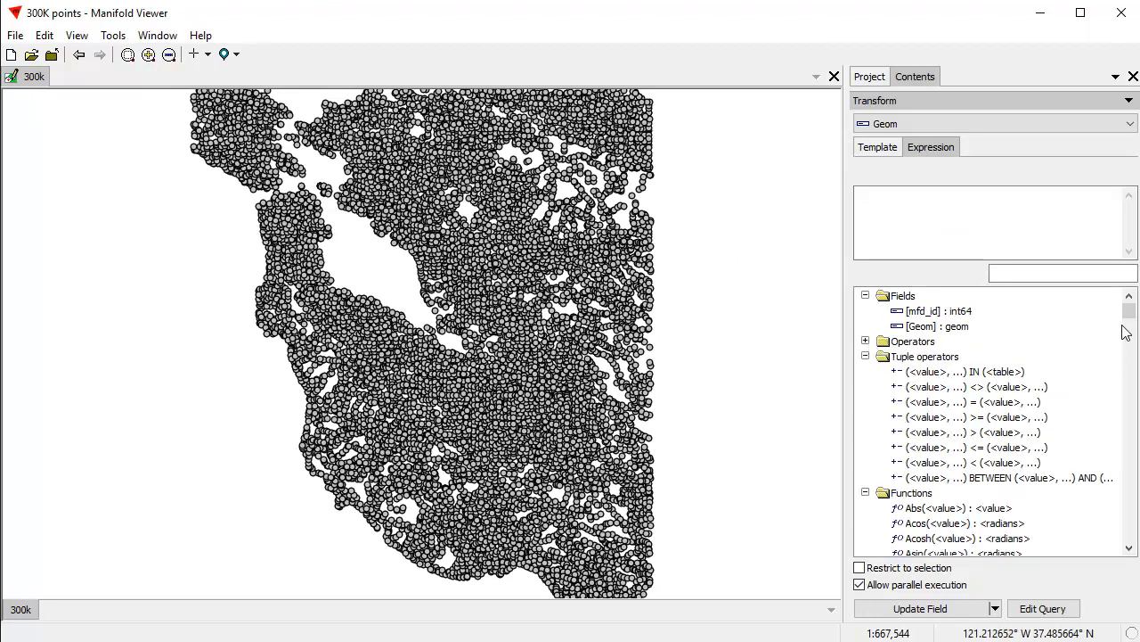
pyautogui.scroll(-6, 1136, 473)
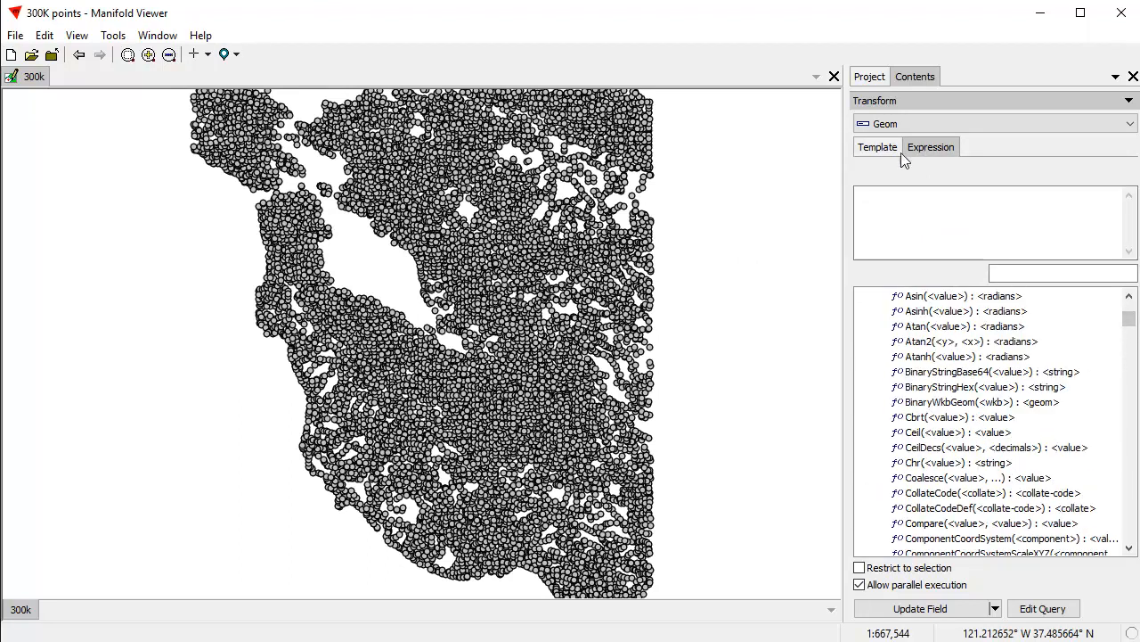
# Triangulate the 300k drawing's points with the Triangulate All transform template, adding the result as a new component.
pyautogui.click(873, 149)
pyautogui.moveTo(1137, 220); pyautogui.dragTo(1136, 338)
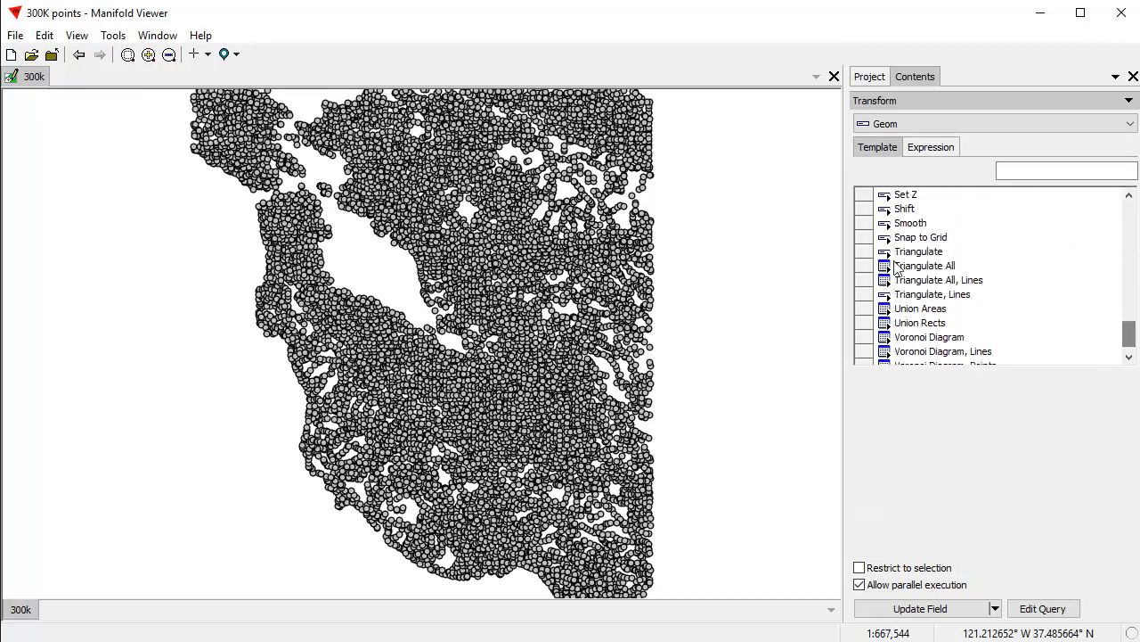
pyautogui.click(932, 267)
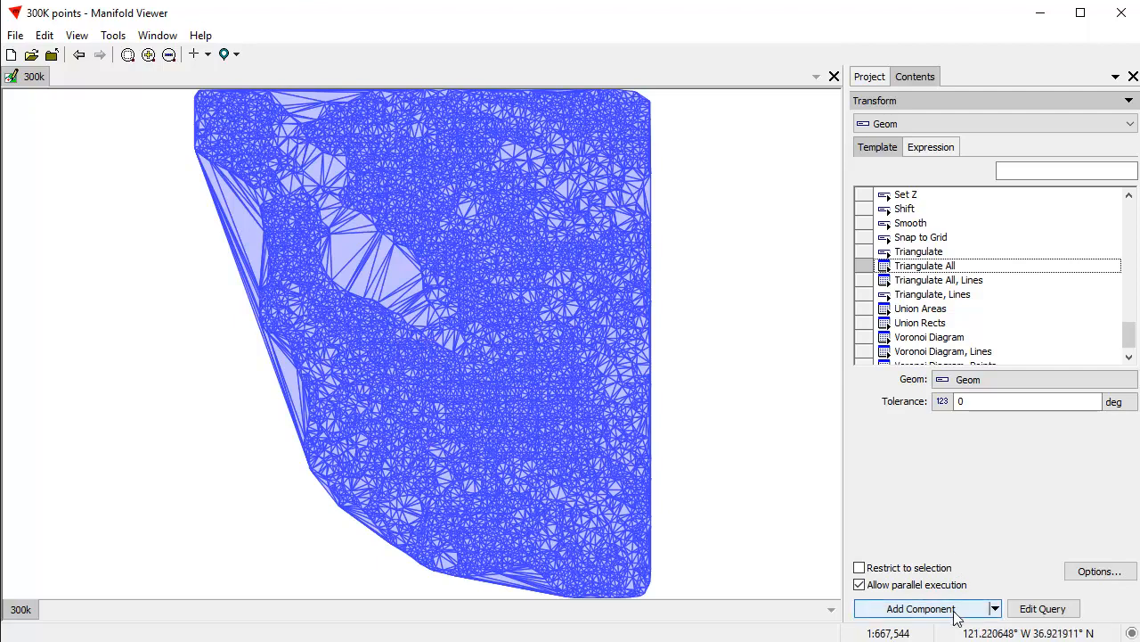
pyautogui.click(921, 609)
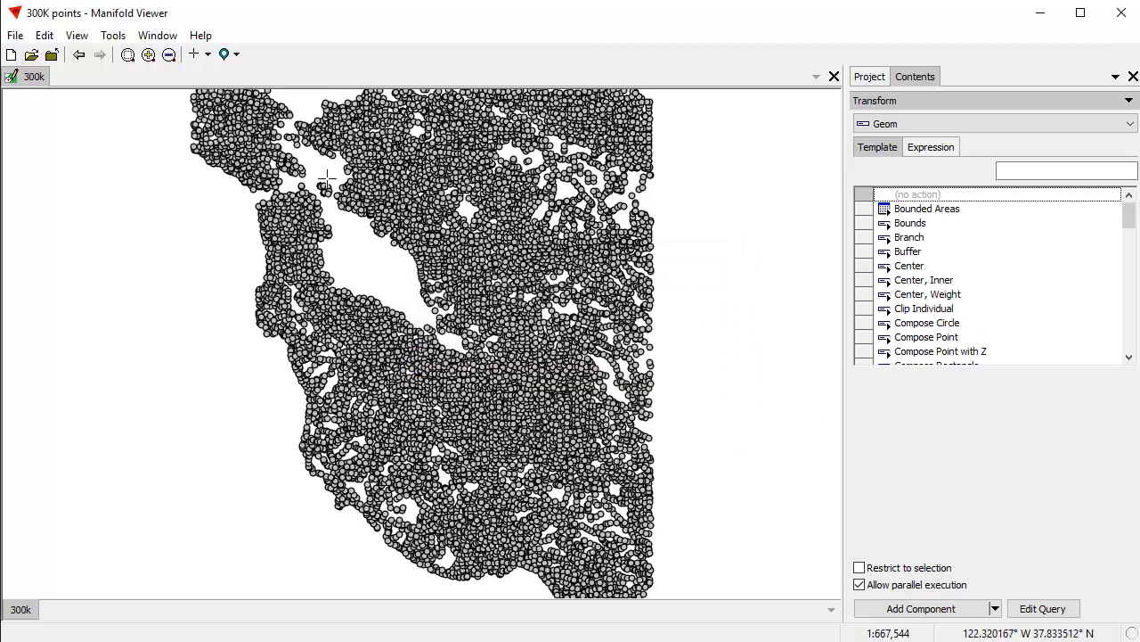
# Check the log for the time taken by the Triangulate All transform and close it.
pyautogui.click(76, 36)
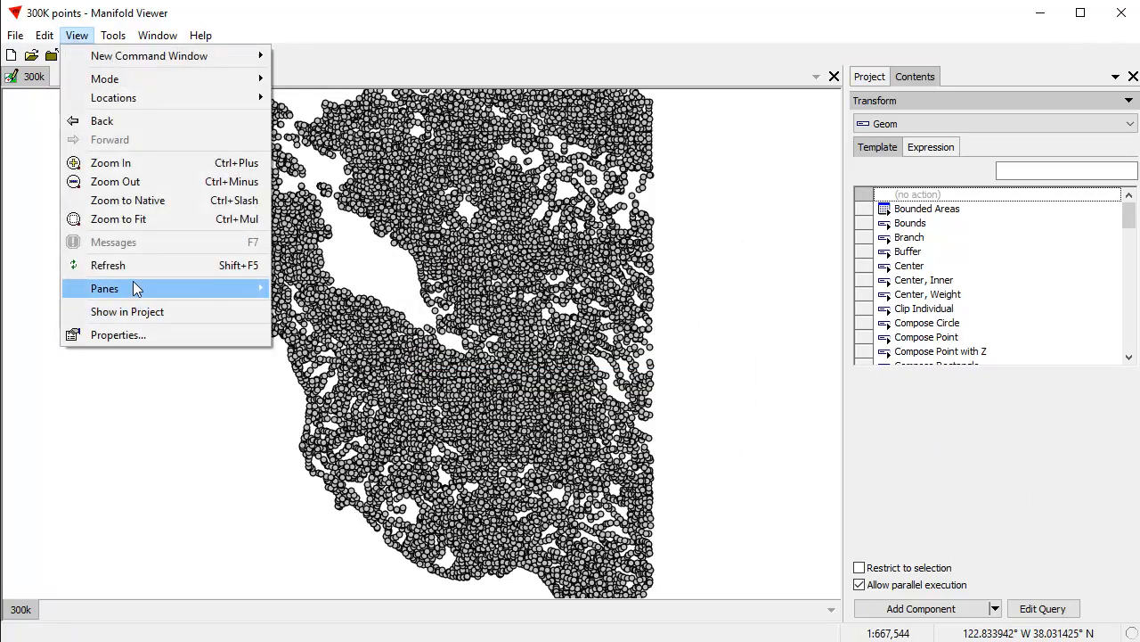
pyautogui.moveTo(233, 292)
pyautogui.click(336, 337)
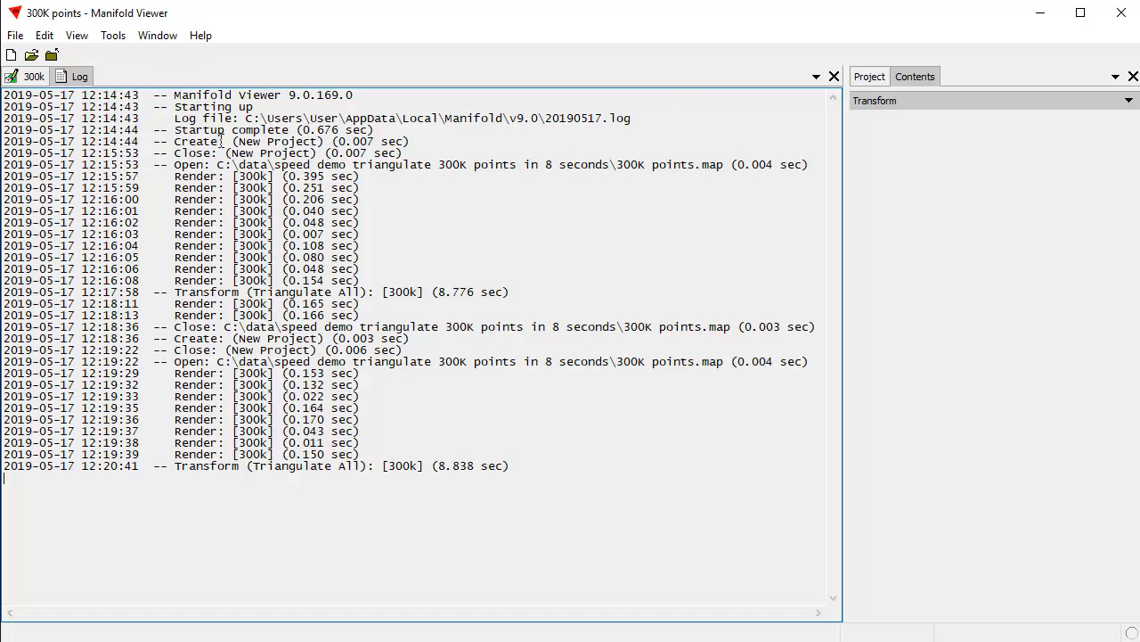
pyautogui.click(834, 78)
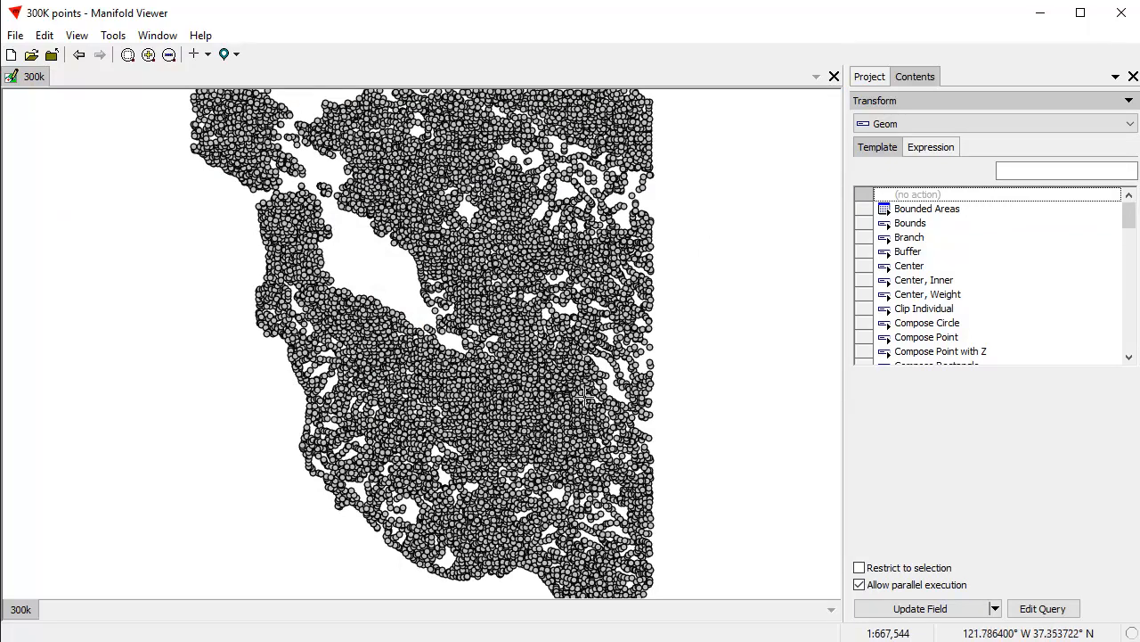
# Add the 300k Table Triangulate All Drawing as a layer in the open 300k drawing window.
pyautogui.click(869, 77)
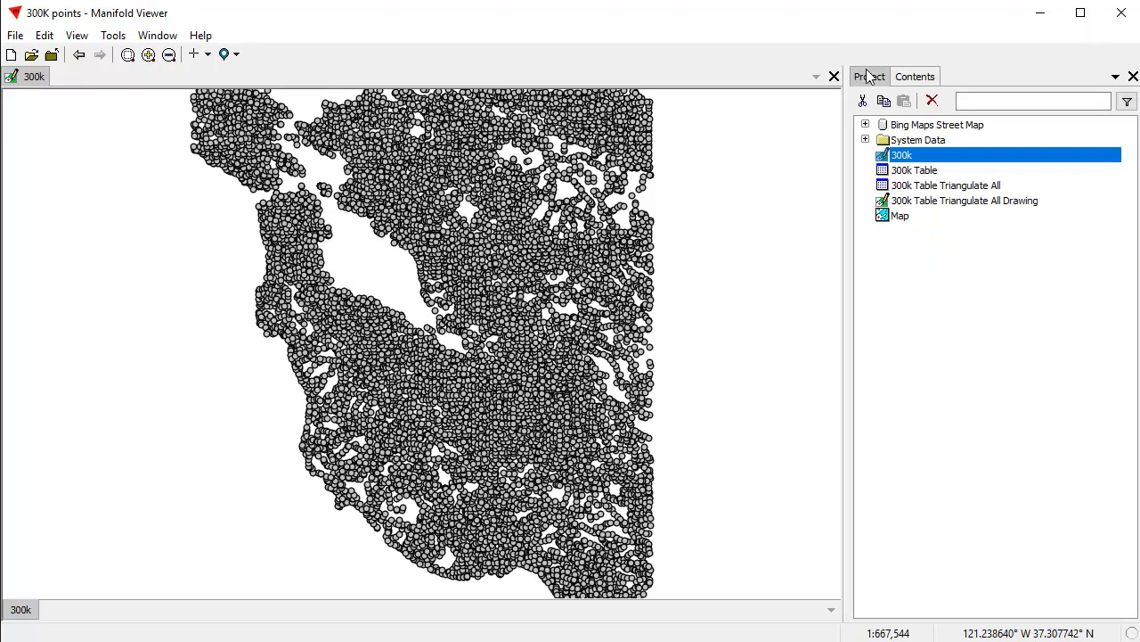
pyautogui.click(965, 204)
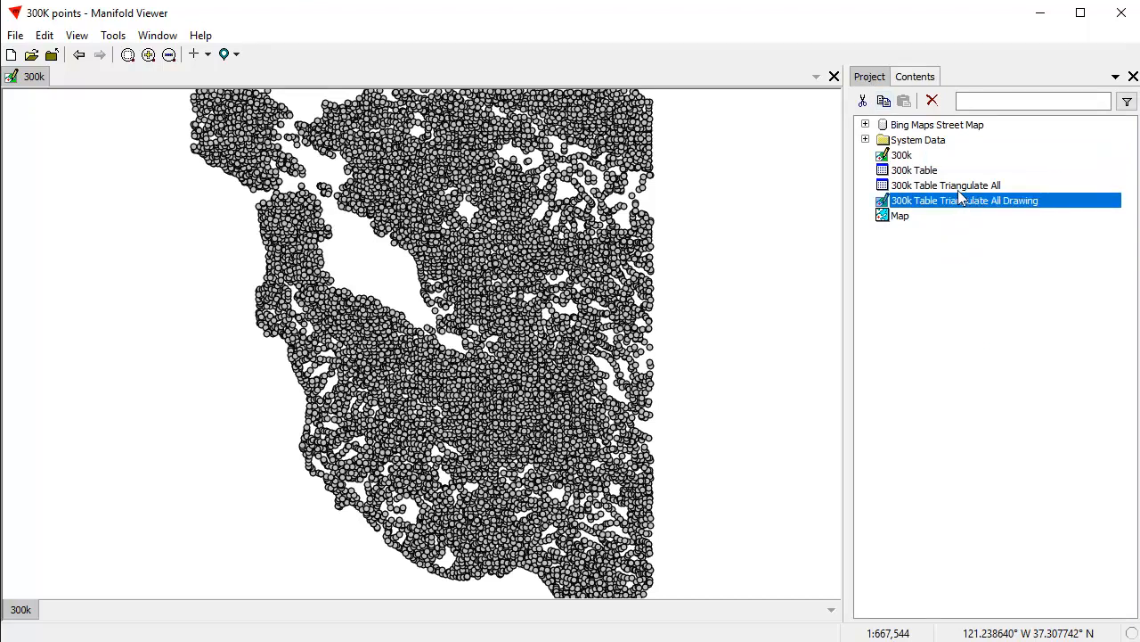
pyautogui.moveTo(985, 210); pyautogui.dragTo(512, 311)
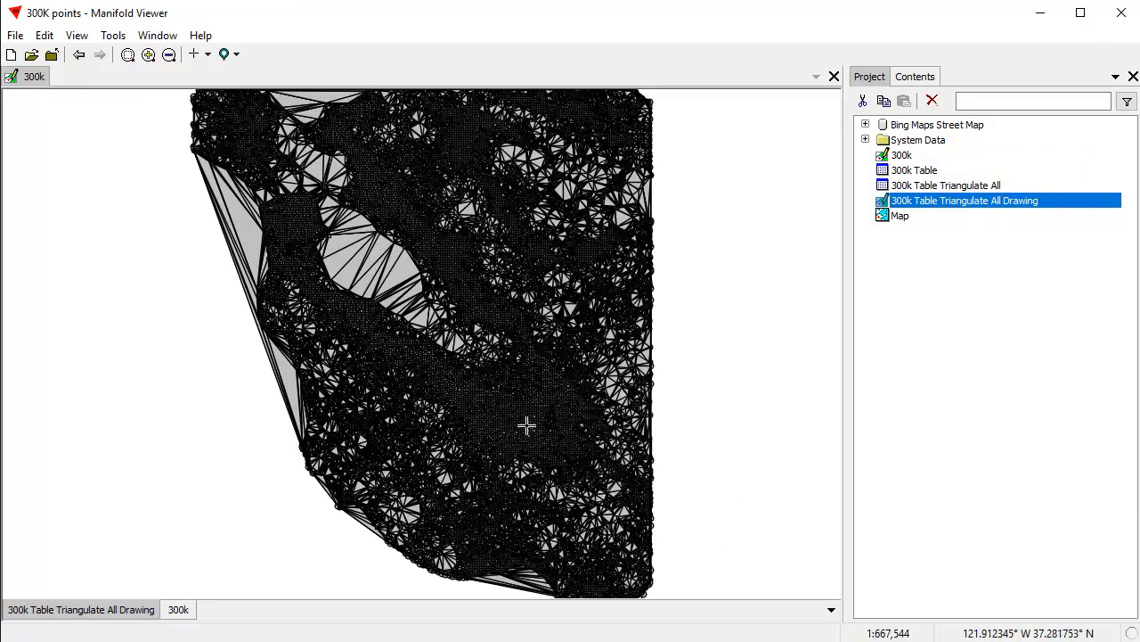
# Check the component information of the active triangulated layer, including its number of records.
pyautogui.click(915, 78)
pyautogui.click(903, 102)
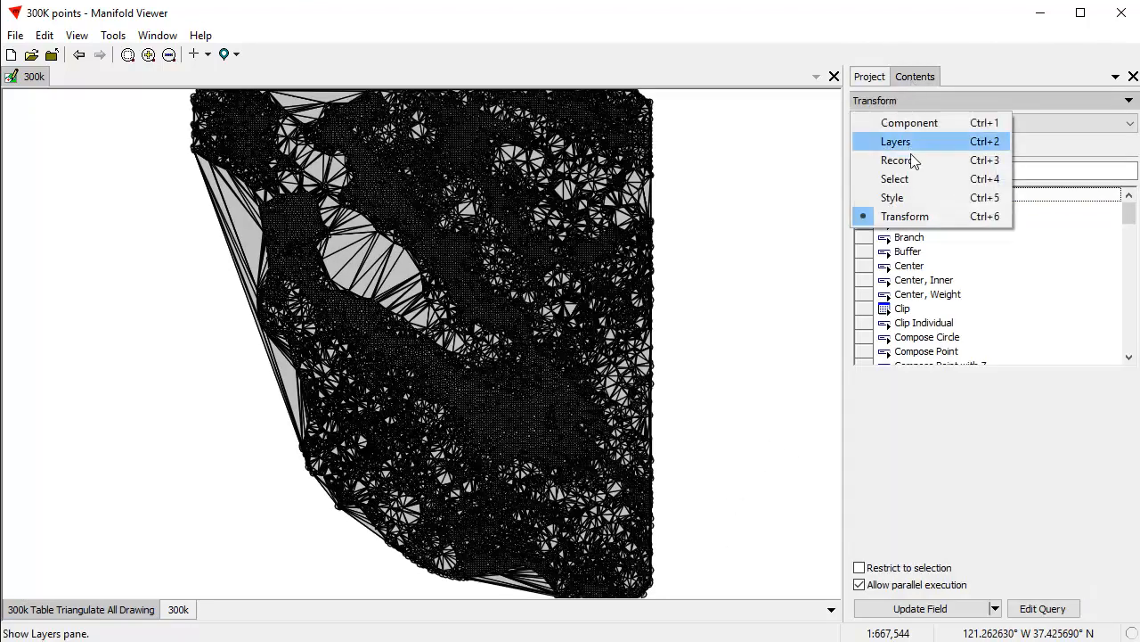
pyautogui.click(891, 122)
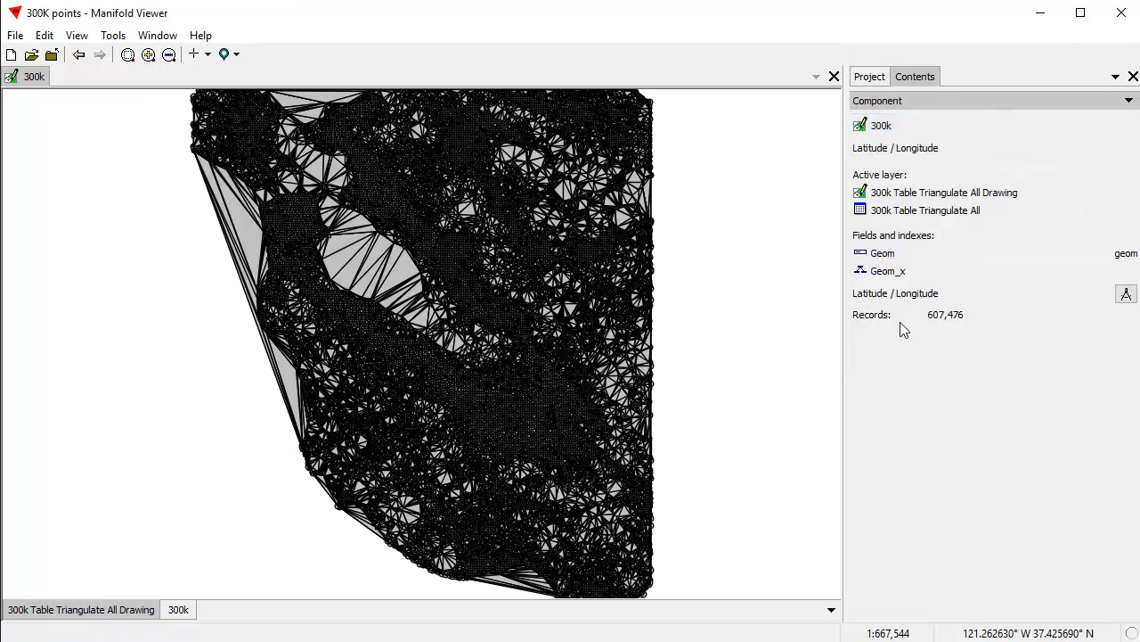
# Examine the triangulated areas between the points in dense parts of the drawing and across its full extent.
pyautogui.moveTo(452, 356); pyautogui.dragTo(546, 416)
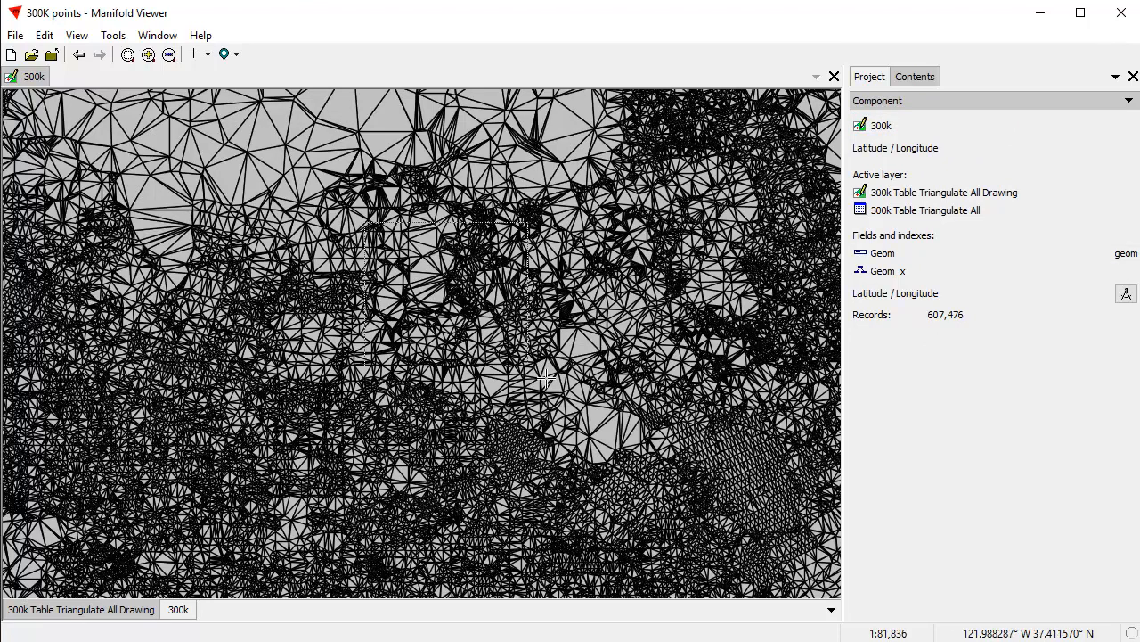
pyautogui.moveTo(366, 280); pyautogui.dragTo(613, 429)
pyautogui.moveTo(198, 251); pyautogui.dragTo(363, 355)
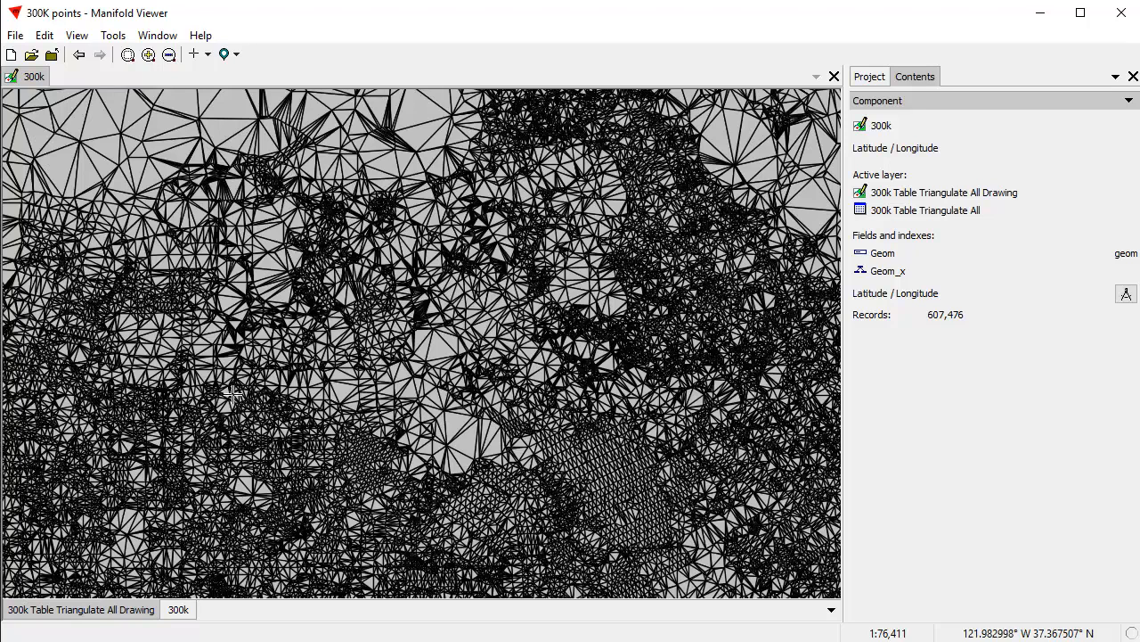
pyautogui.moveTo(233, 395); pyautogui.dragTo(353, 361)
pyautogui.scroll(-3, 365, 357)
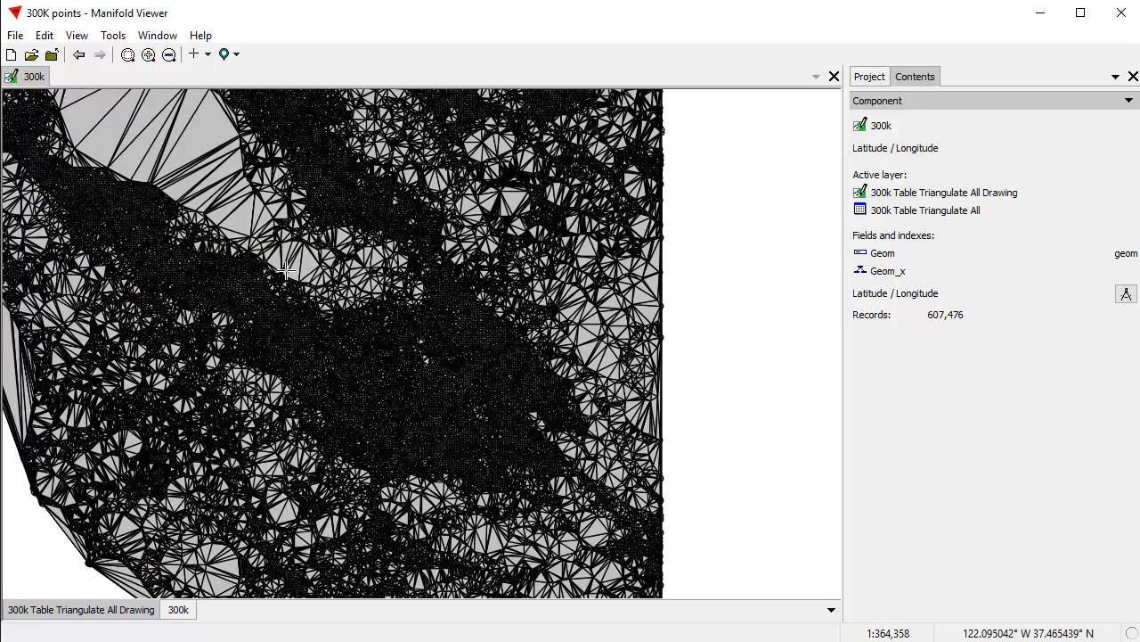
pyautogui.moveTo(277, 269); pyautogui.dragTo(398, 287)
pyautogui.scroll(-3, 437, 333)
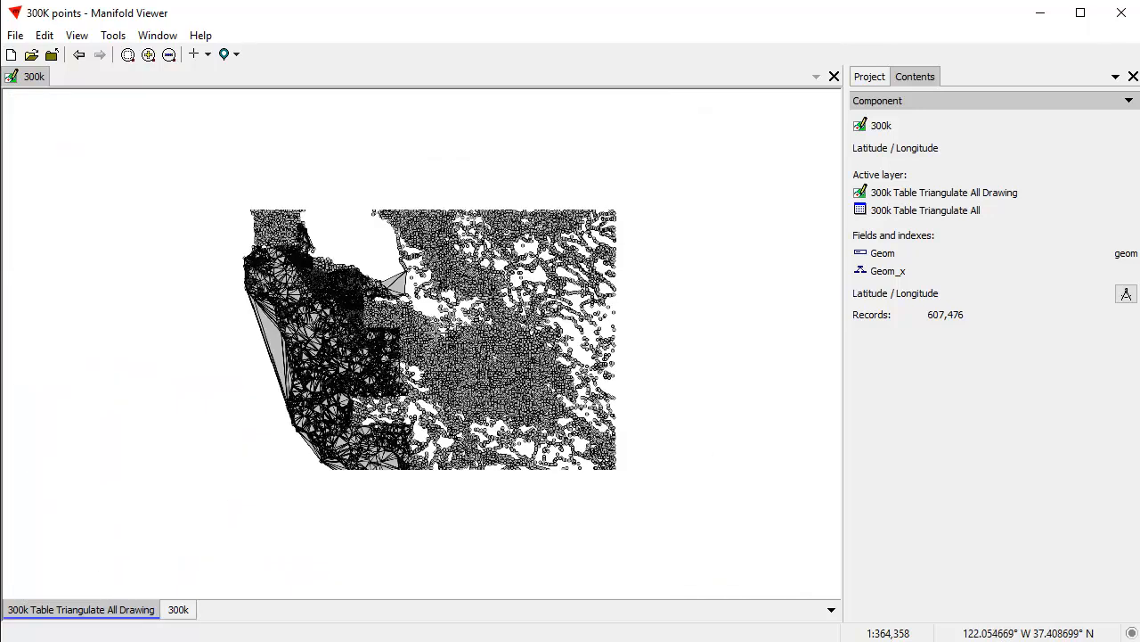
pyautogui.moveTo(473, 301); pyautogui.dragTo(450, 355)
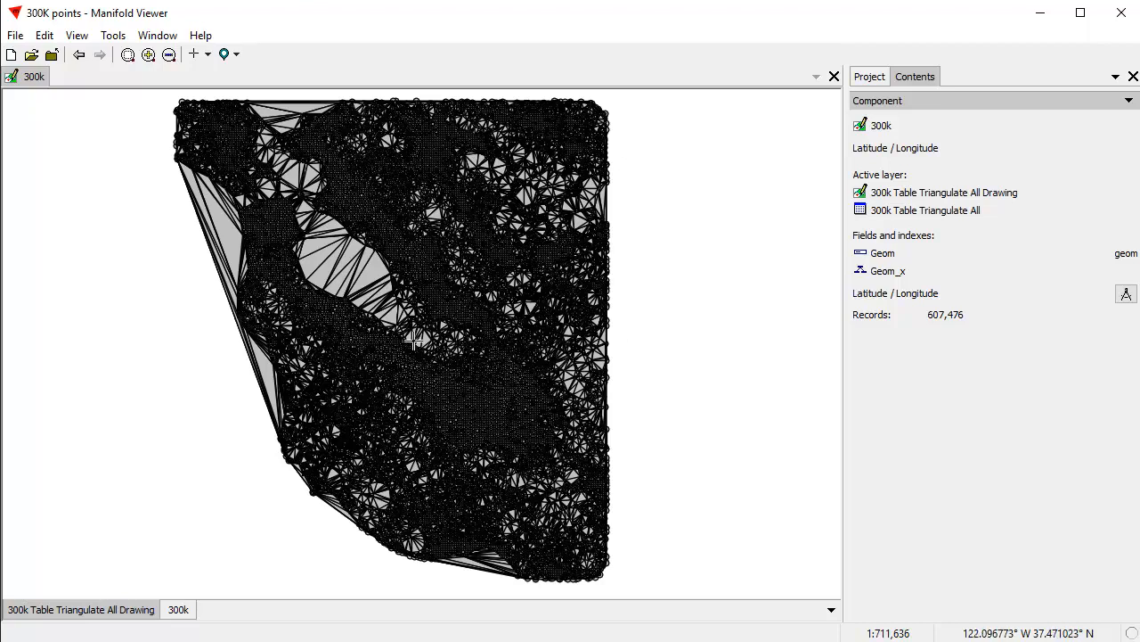
pyautogui.moveTo(414, 338); pyautogui.dragTo(427, 351)
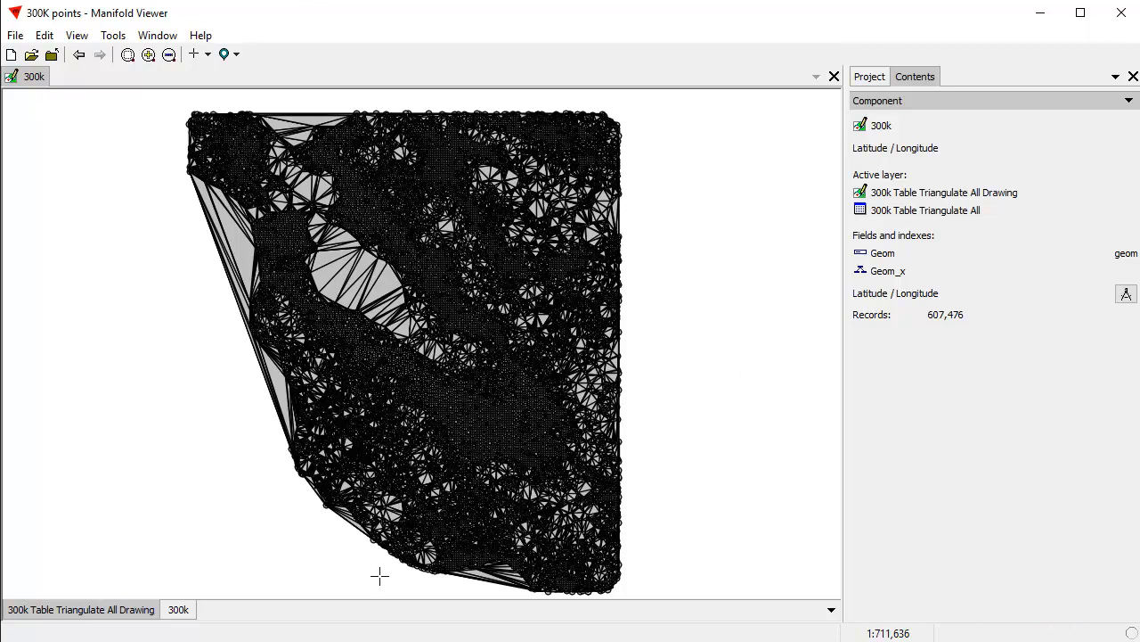
# Delete the Map component from the project.
pyautogui.click(870, 78)
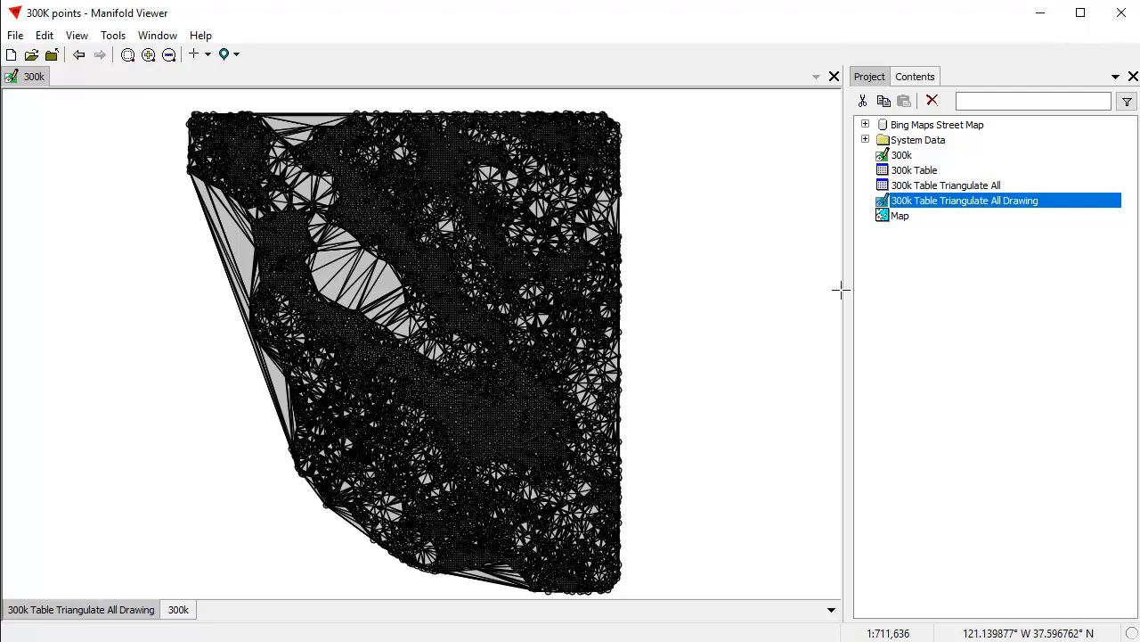
pyautogui.click(916, 223)
pyautogui.click(933, 101)
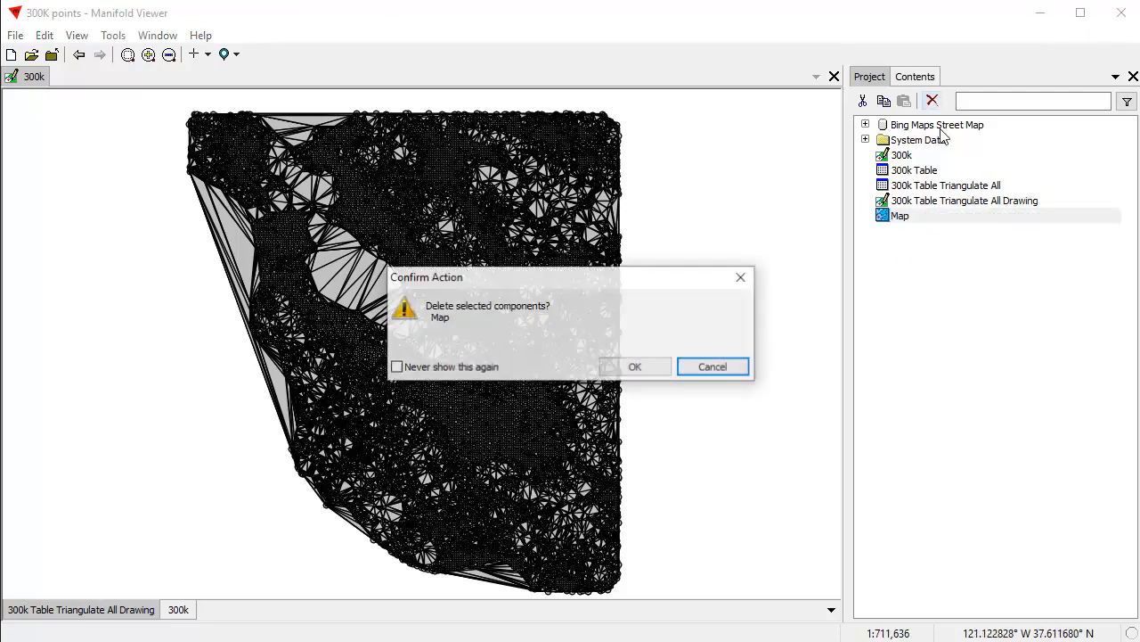
pyautogui.click(635, 367)
# Delete the Bing Maps Street Map data source from the project.
pyautogui.click(938, 125)
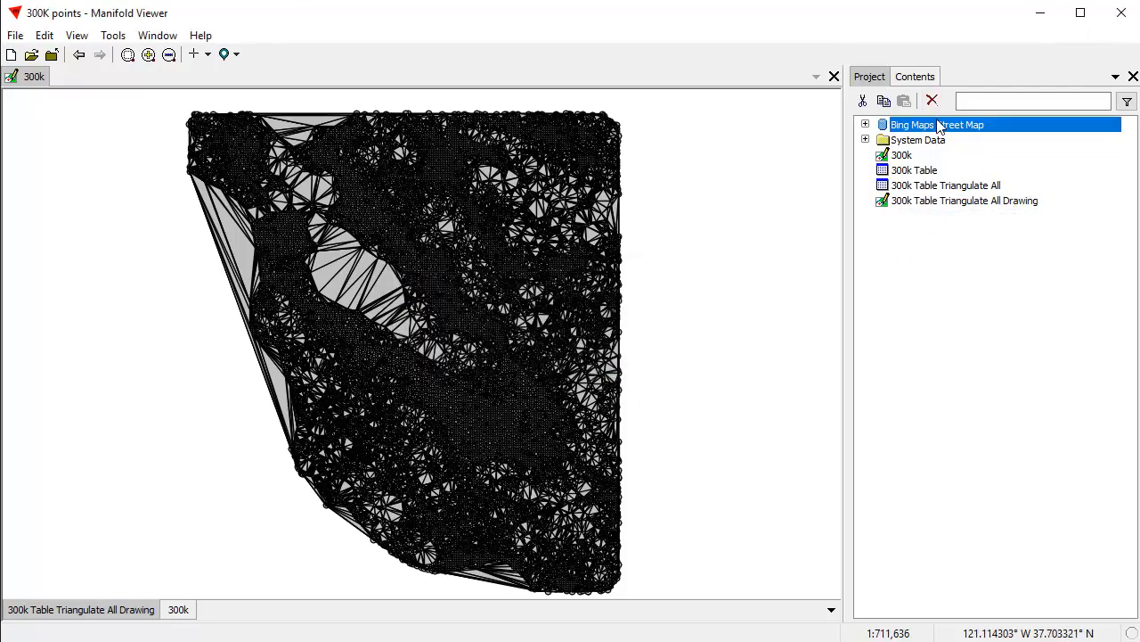
pyautogui.click(933, 100)
pyautogui.click(660, 362)
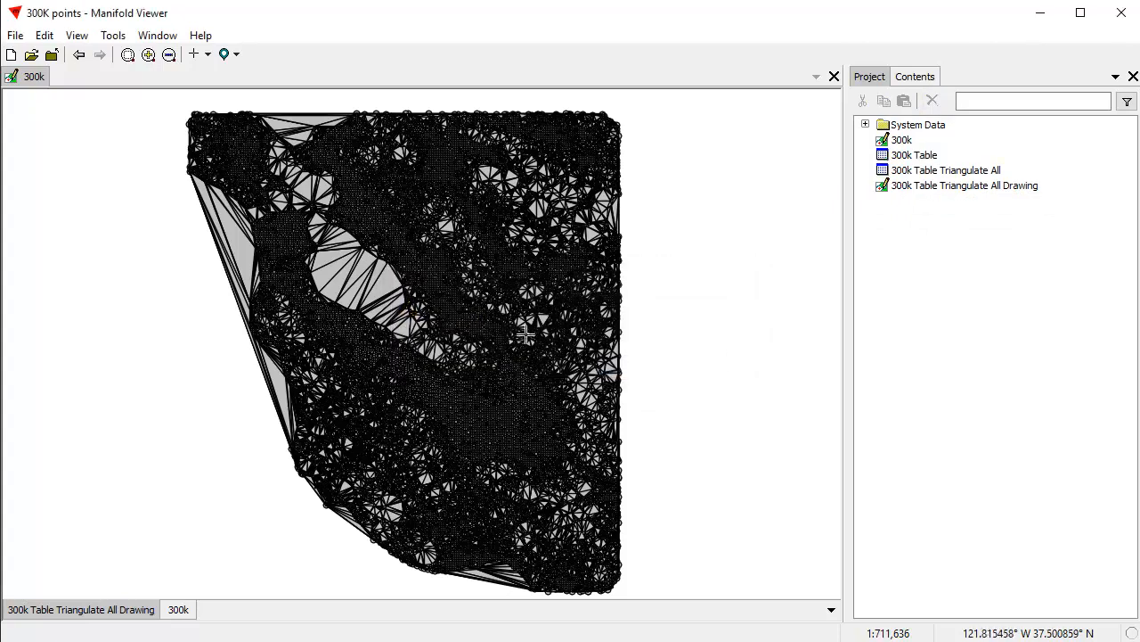
# Create a new map component with the default settings and open it in its own window.
pyautogui.rightClick(906, 265)
pyautogui.moveTo(942, 318)
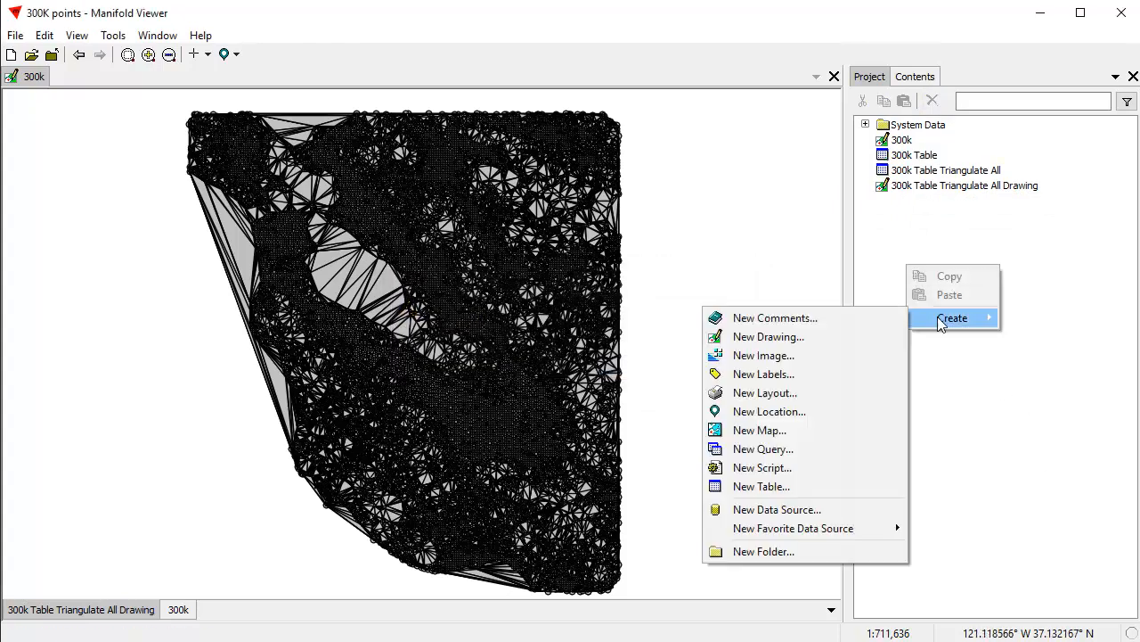
pyautogui.click(800, 431)
pyautogui.click(508, 361)
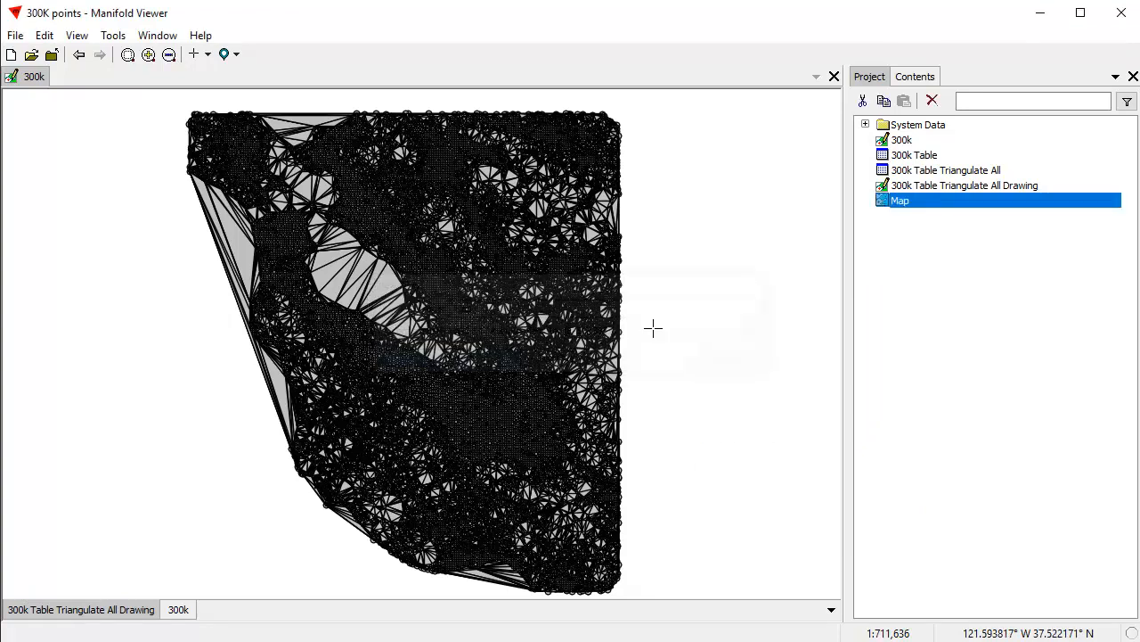
pyautogui.doubleClick(920, 205)
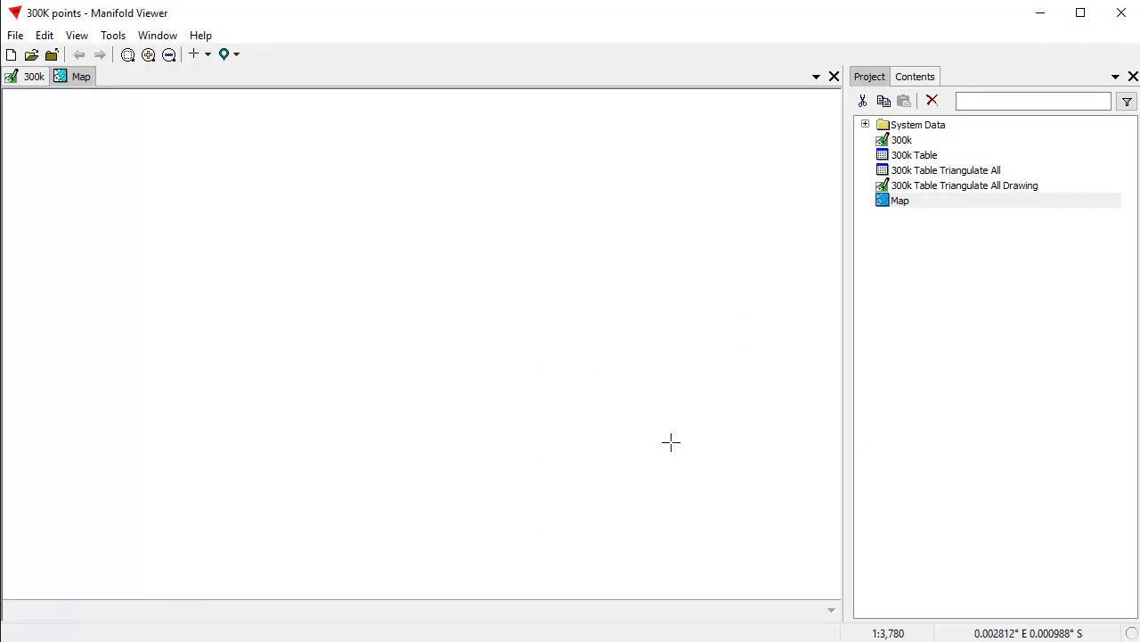
pyautogui.rightClick(892, 266)
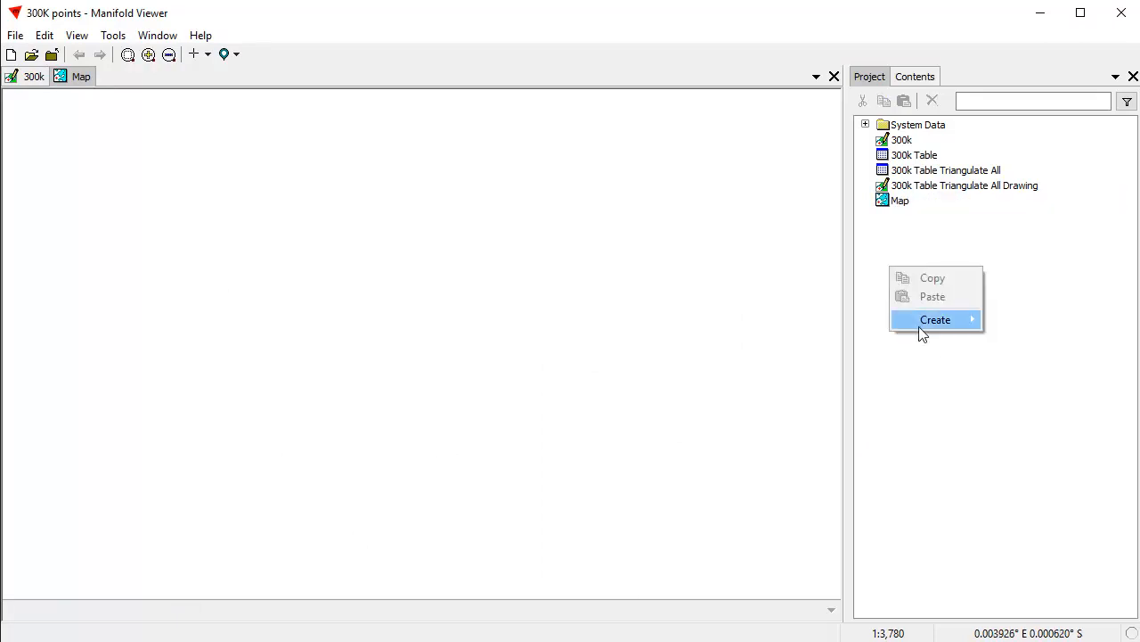
pyautogui.moveTo(921, 325)
pyautogui.click(980, 383)
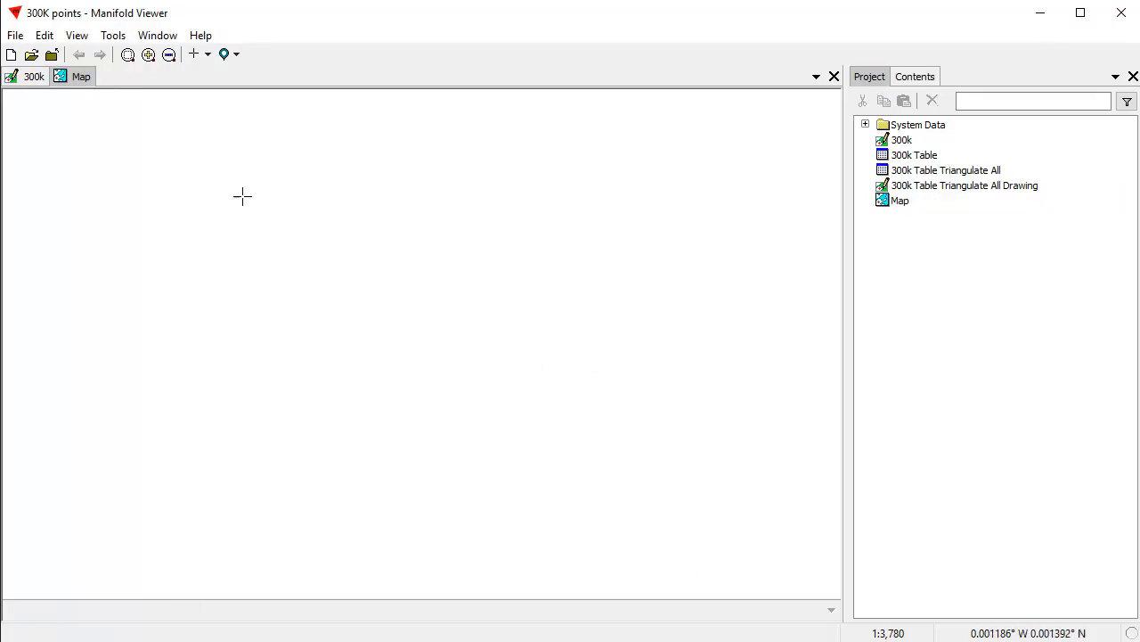
# Add the Bing Maps Street Map favorite data source to the project and place its image as a layer in the map.
pyautogui.click(15, 35)
pyautogui.moveTo(44, 116)
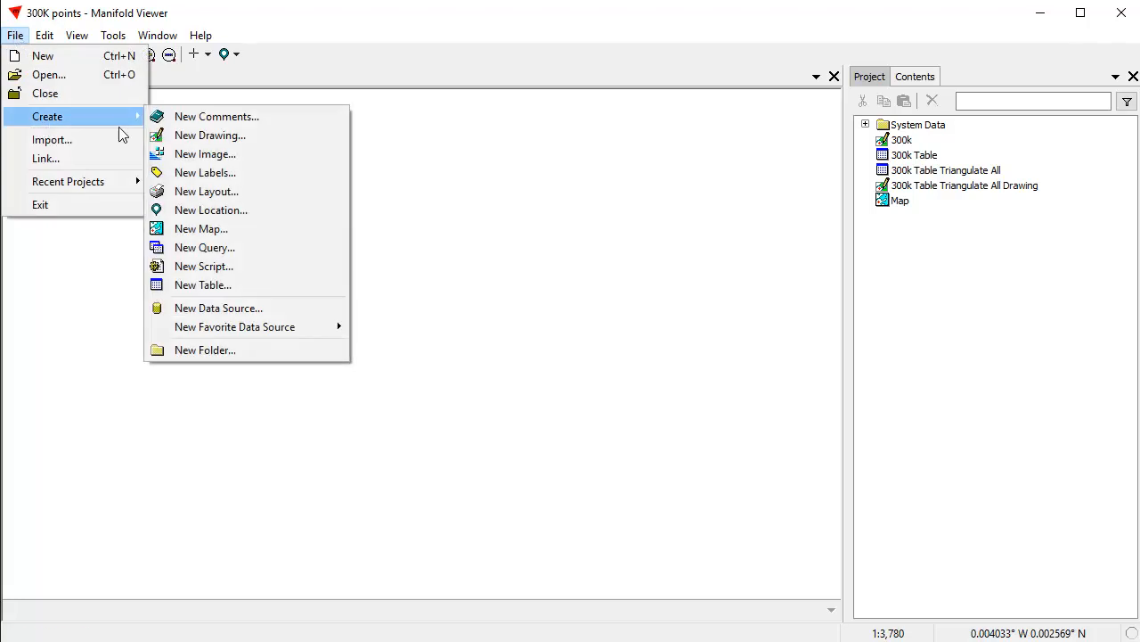
pyautogui.moveTo(229, 329)
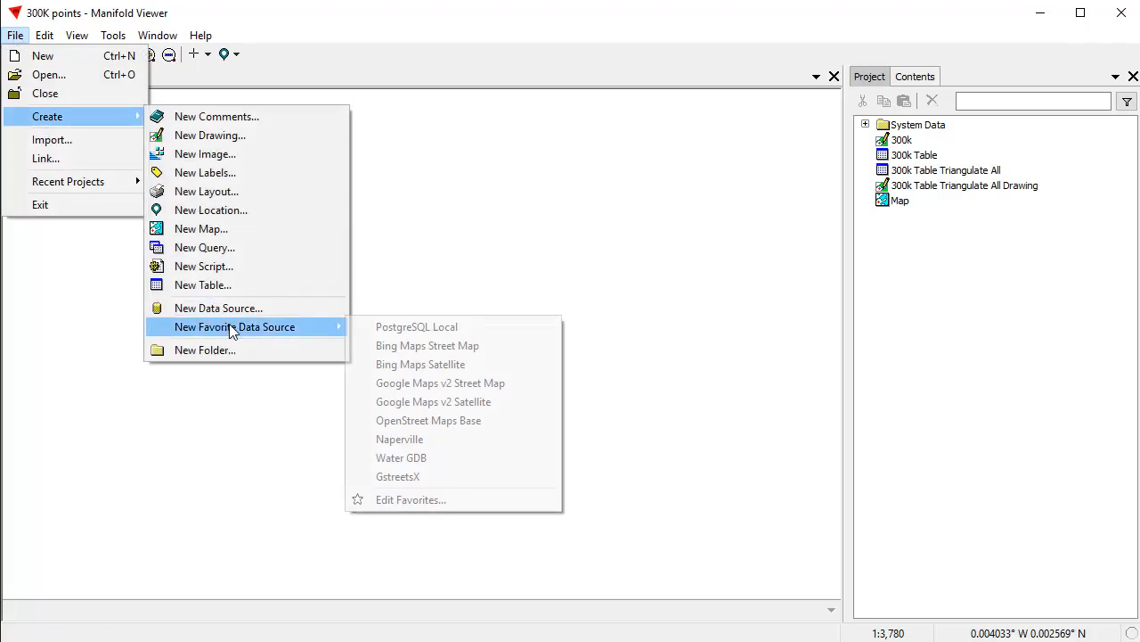
pyautogui.click(472, 348)
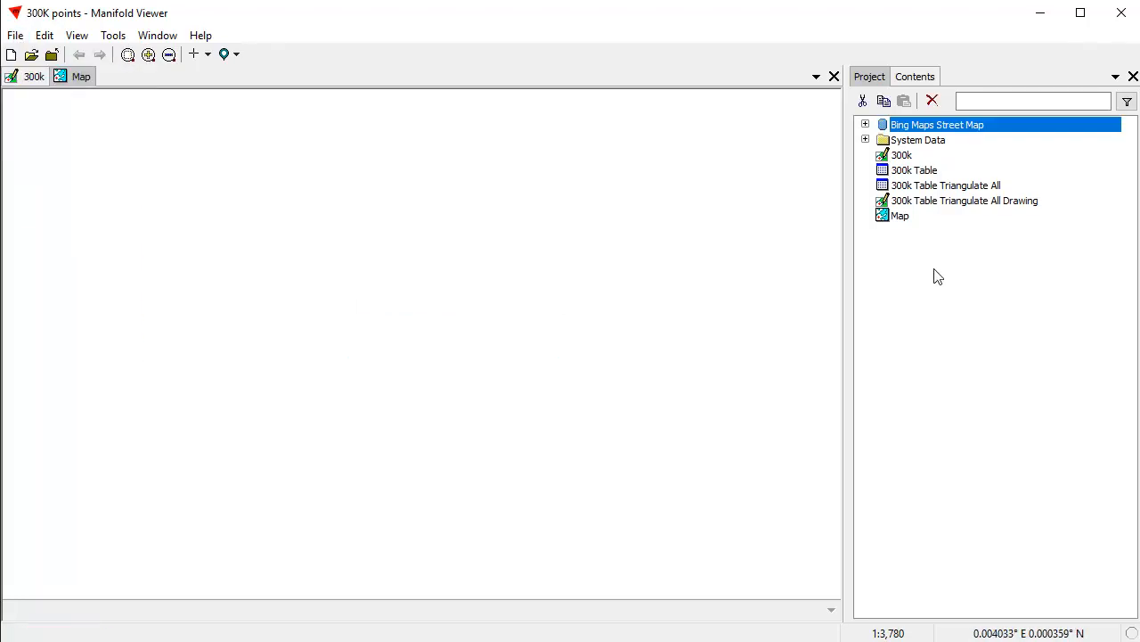
pyautogui.click(865, 125)
pyautogui.moveTo(977, 177); pyautogui.dragTo(382, 248)
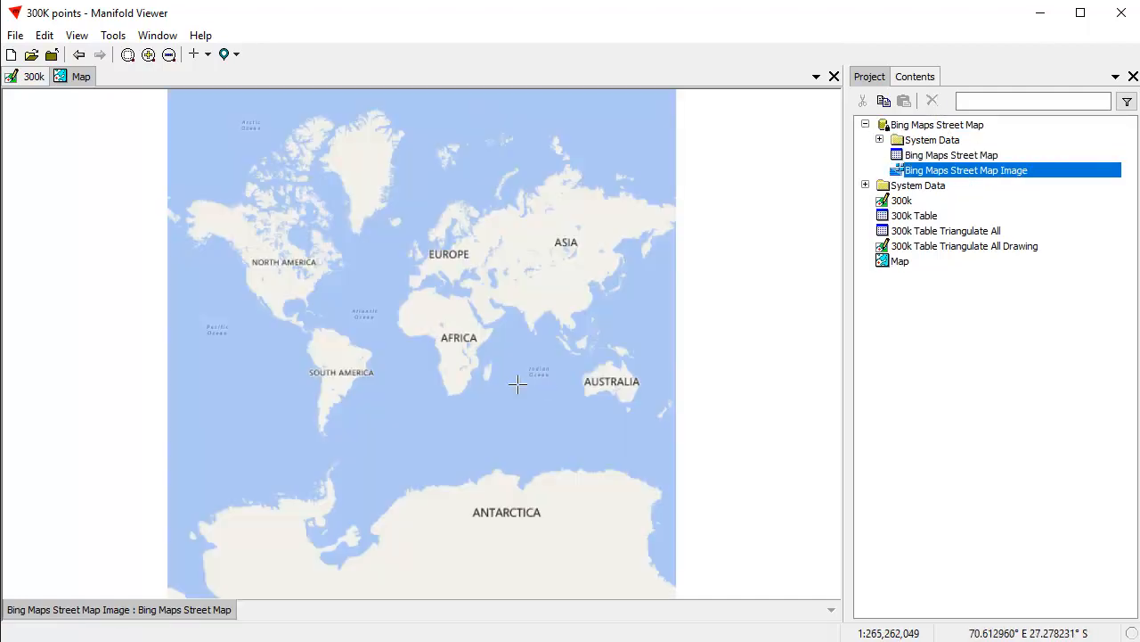
# Add the 300k drawing as a layer over the San Francisco Bay area of the map.
pyautogui.moveTo(236, 277); pyautogui.dragTo(260, 299)
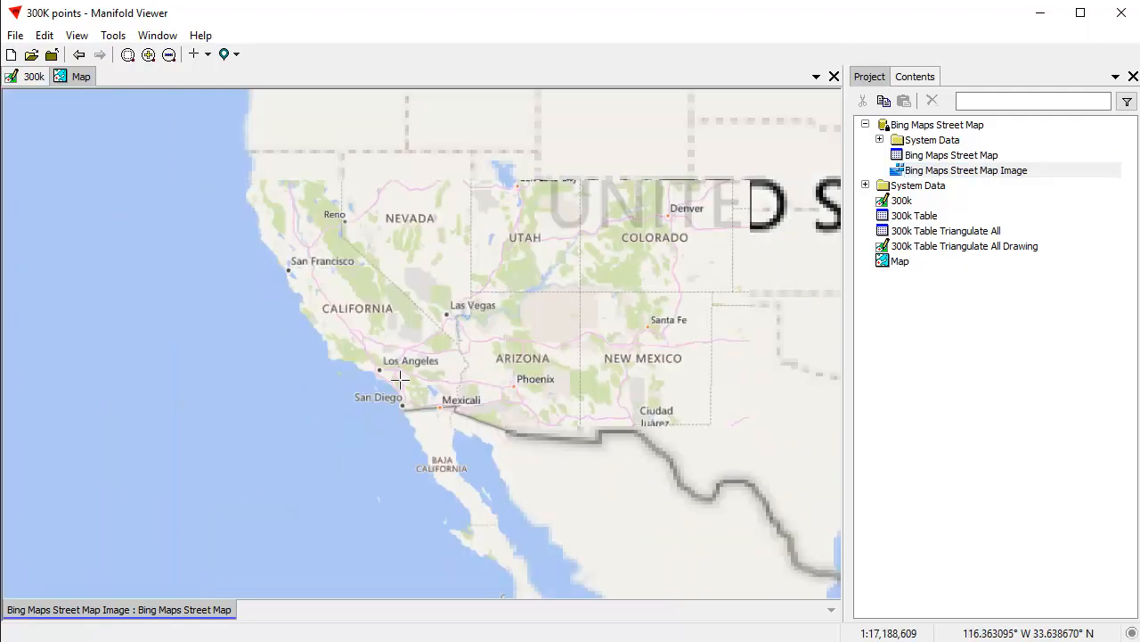
pyautogui.moveTo(249, 222); pyautogui.dragTo(365, 321)
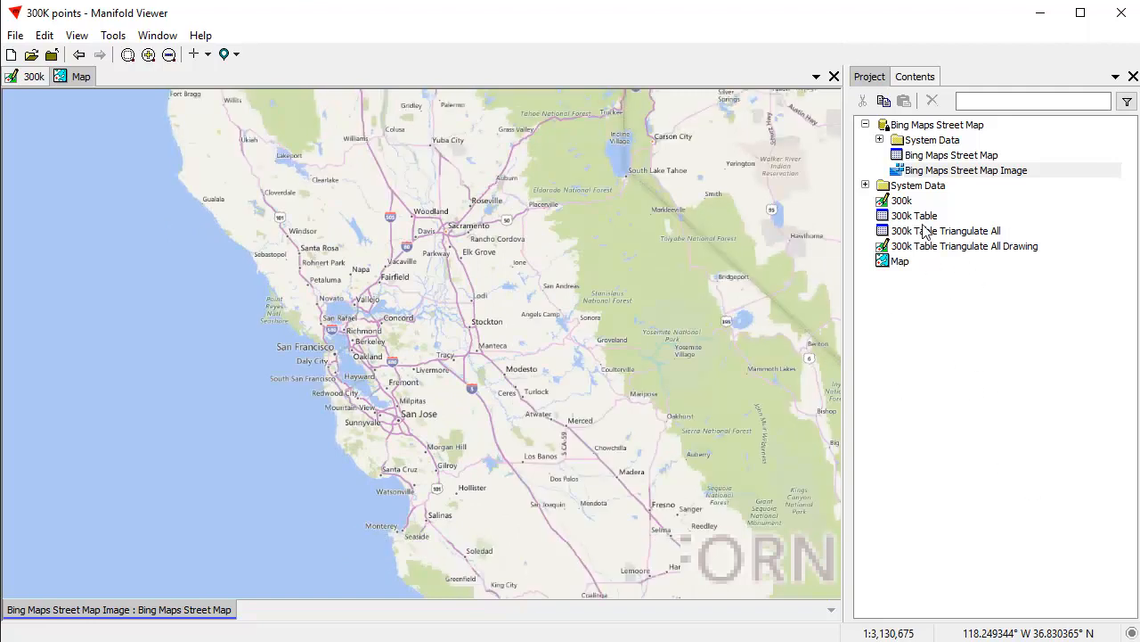
pyautogui.click(900, 201)
pyautogui.moveTo(900, 201); pyautogui.dragTo(458, 296)
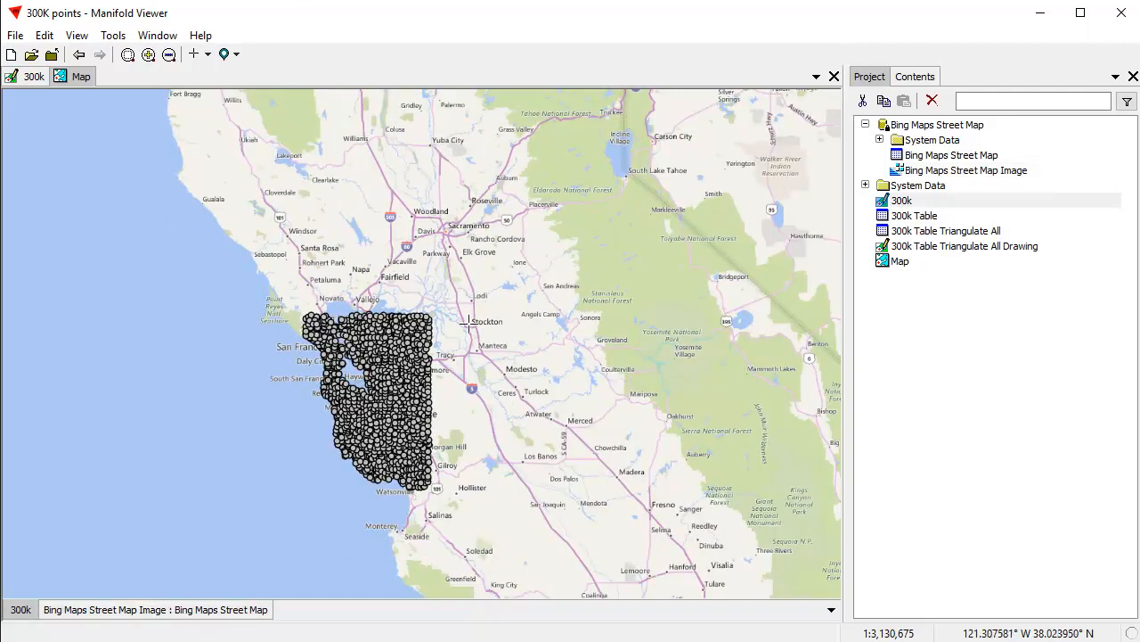
# Style the points of the 300k layer with a 4 pt size and a blue fill color.
pyautogui.moveTo(330, 384); pyautogui.dragTo(398, 439)
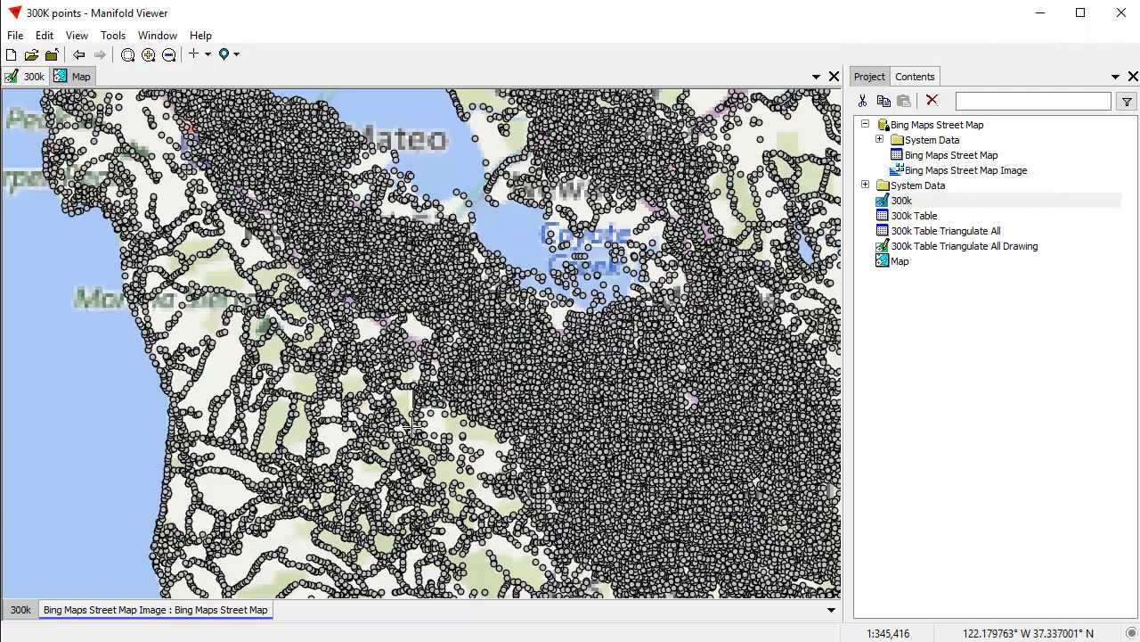
pyautogui.click(927, 75)
pyautogui.click(936, 100)
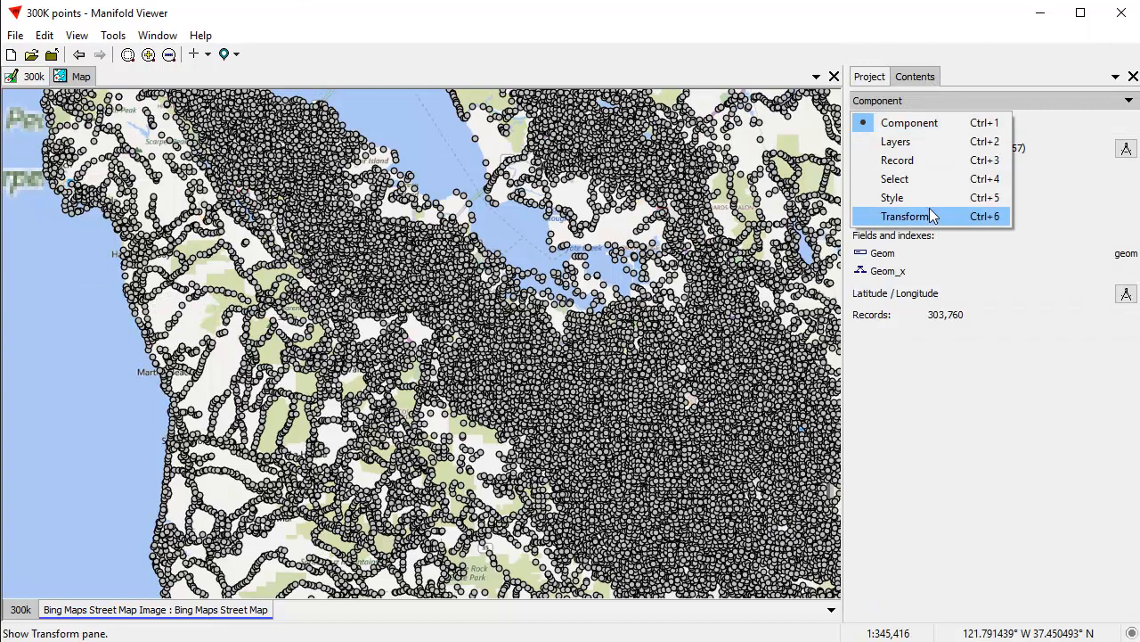
pyautogui.click(896, 196)
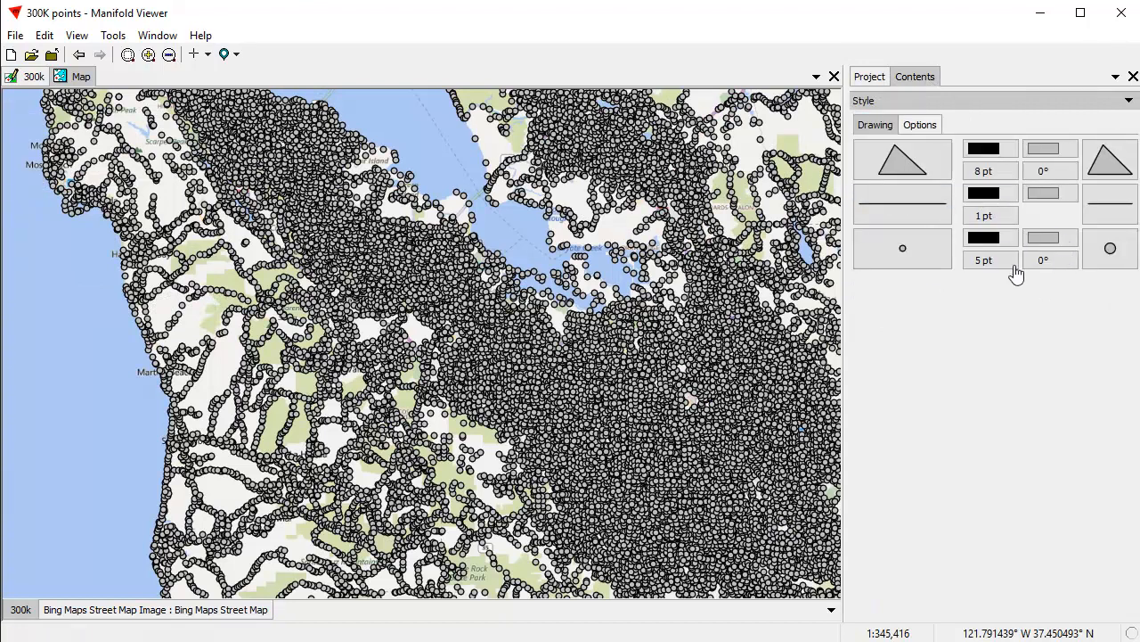
pyautogui.click(984, 260)
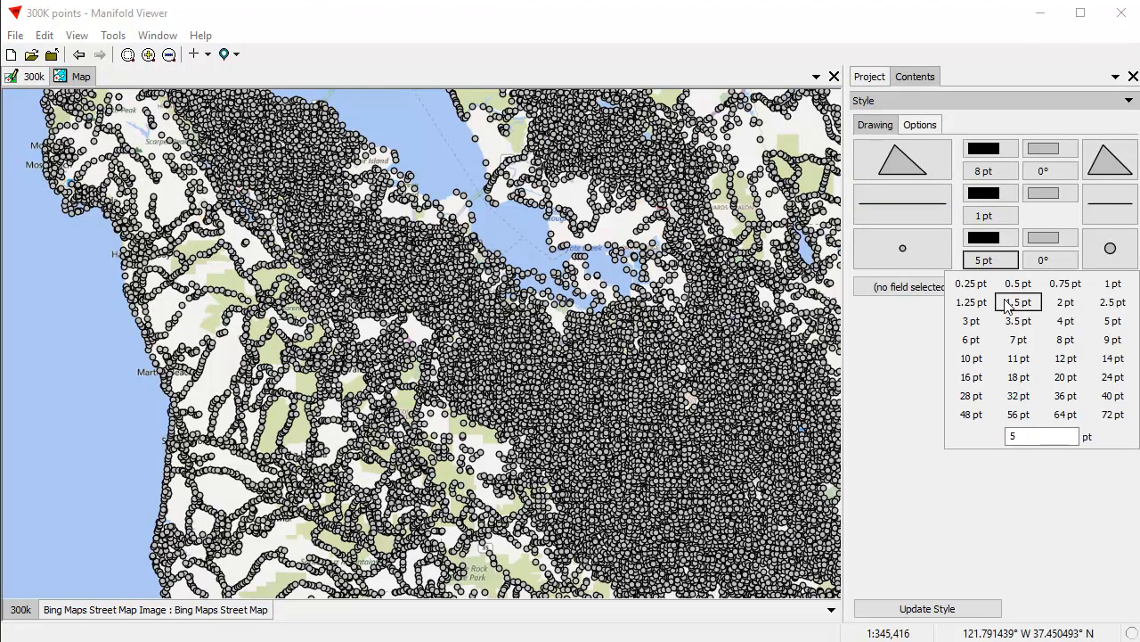
pyautogui.click(1067, 321)
pyautogui.click(1046, 238)
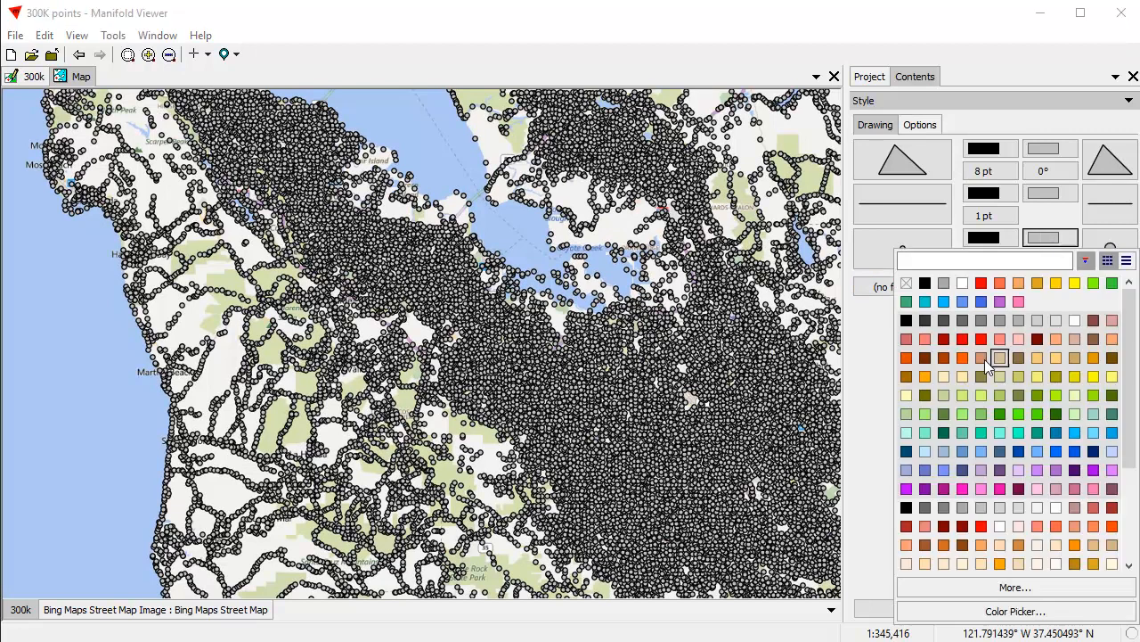
pyautogui.click(981, 302)
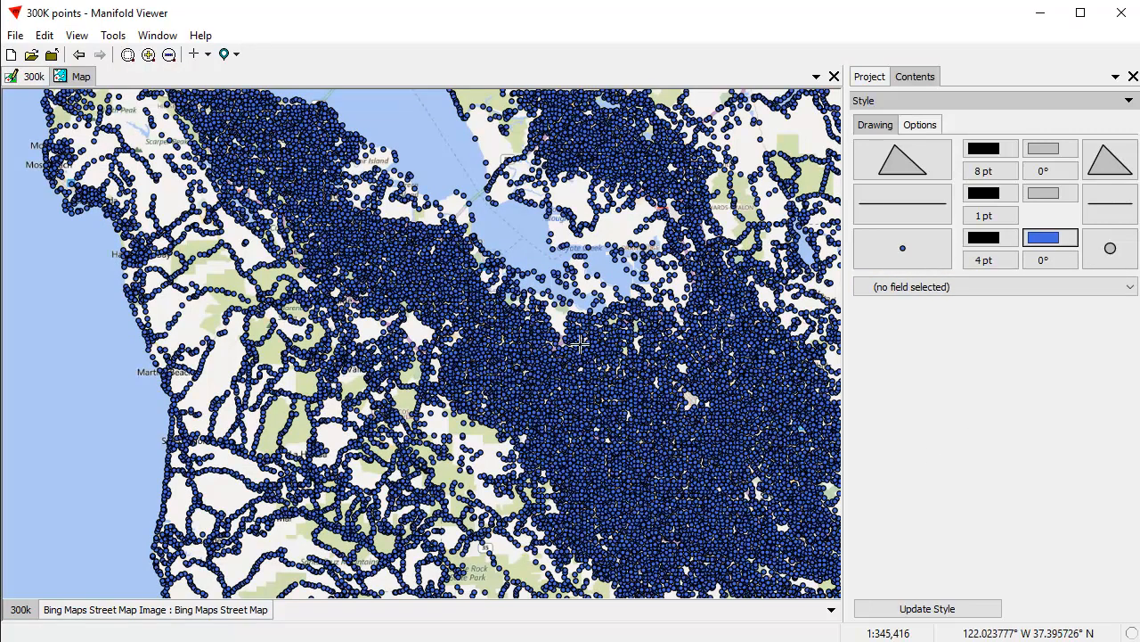
# Add the 300k Table Triangulate All Drawing as a layer in the map.
pyautogui.scroll(2, 642, 414)
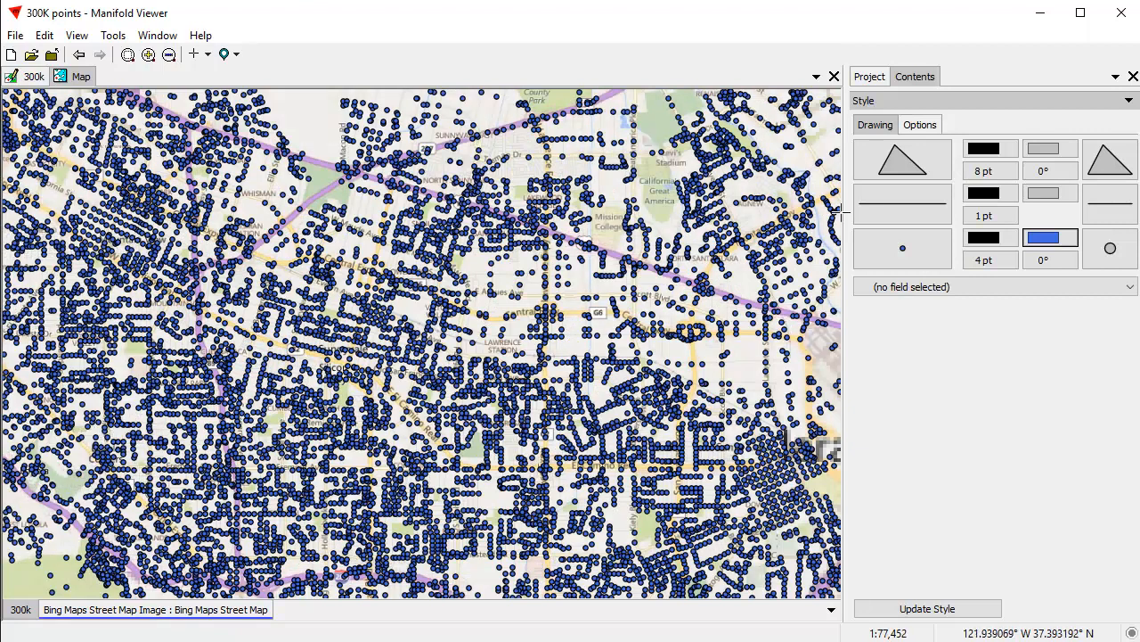
pyautogui.click(871, 77)
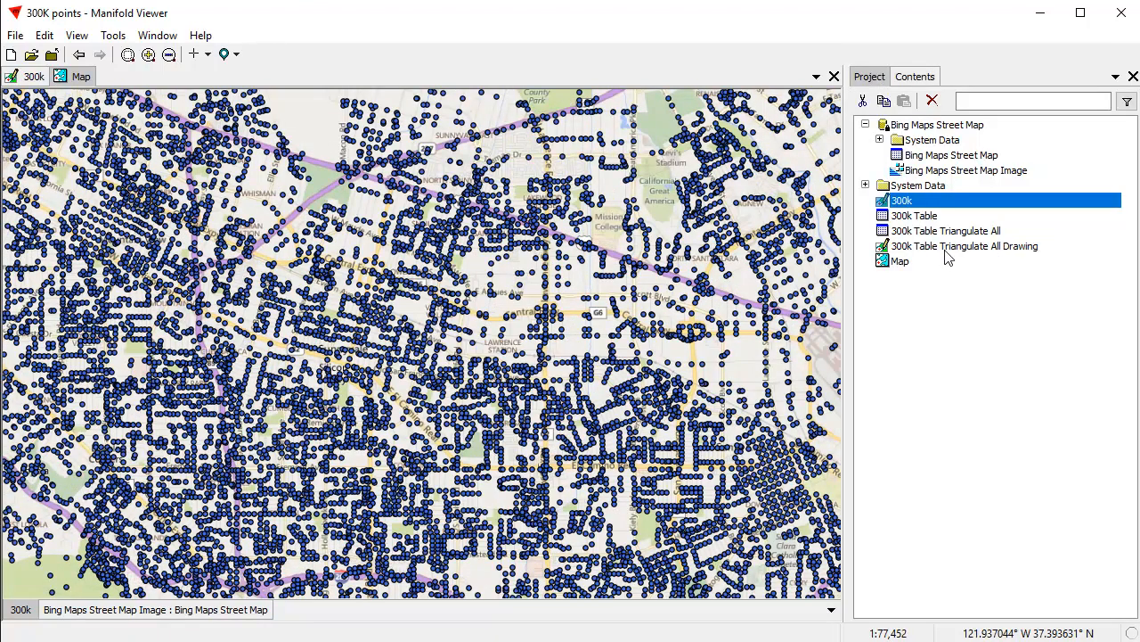
pyautogui.moveTo(985, 252)
pyautogui.mouseDown()
pyautogui.moveTo(389, 331)
pyautogui.moveTo(380, 342)
pyautogui.mouseUp()
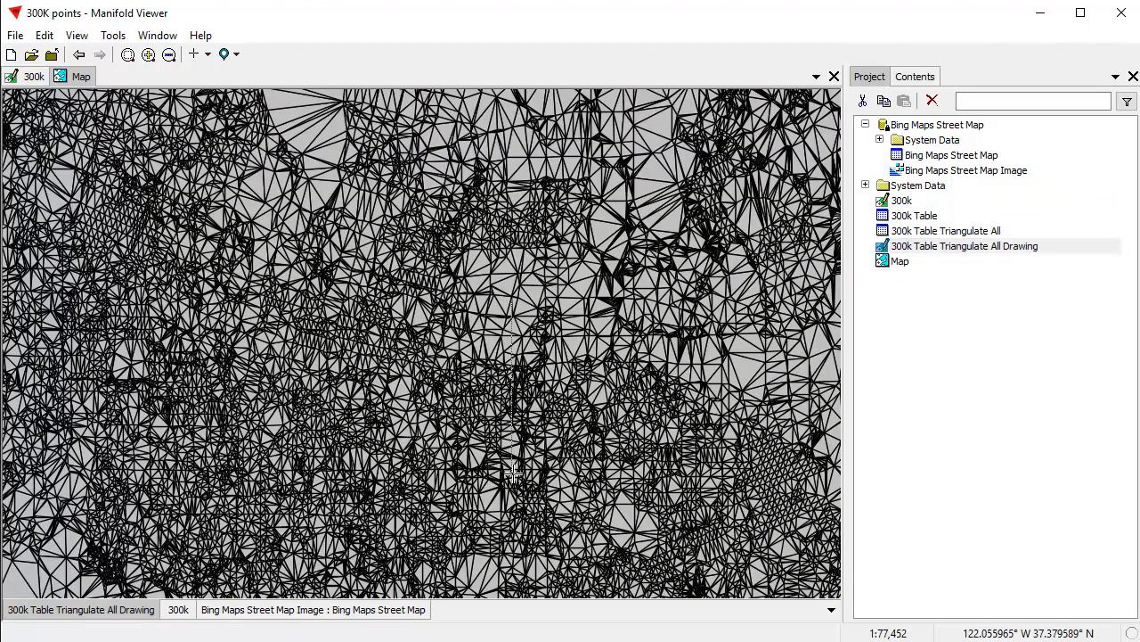
# Style the triangulated areas with a transparent fill and purple outlines.
pyautogui.scroll(2, 528, 441)
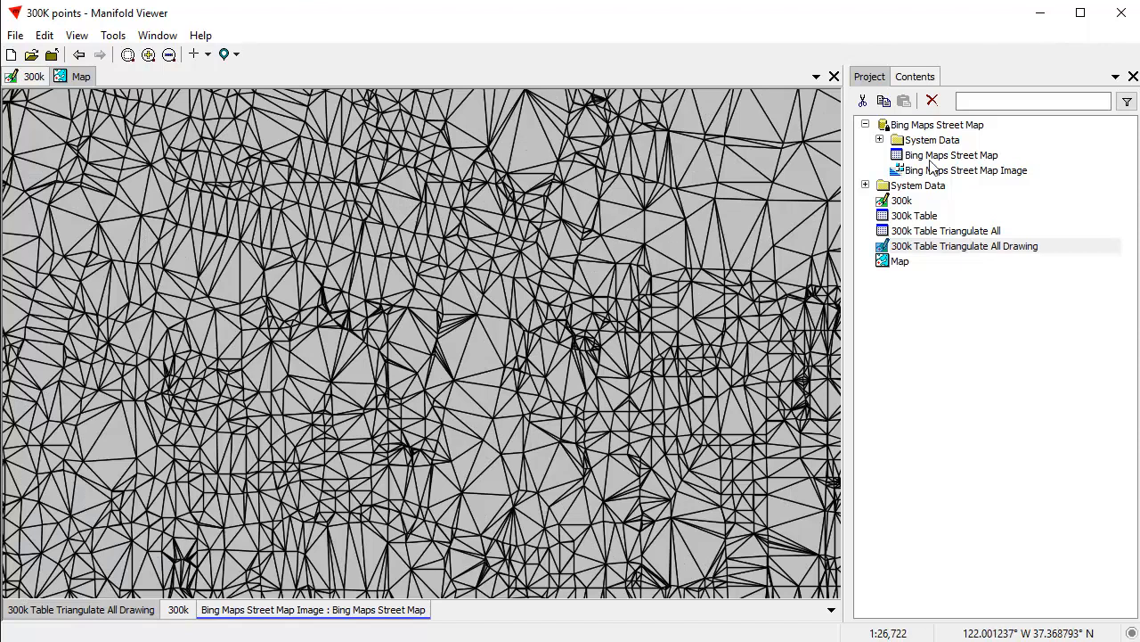
pyautogui.click(911, 78)
pyautogui.click(1051, 151)
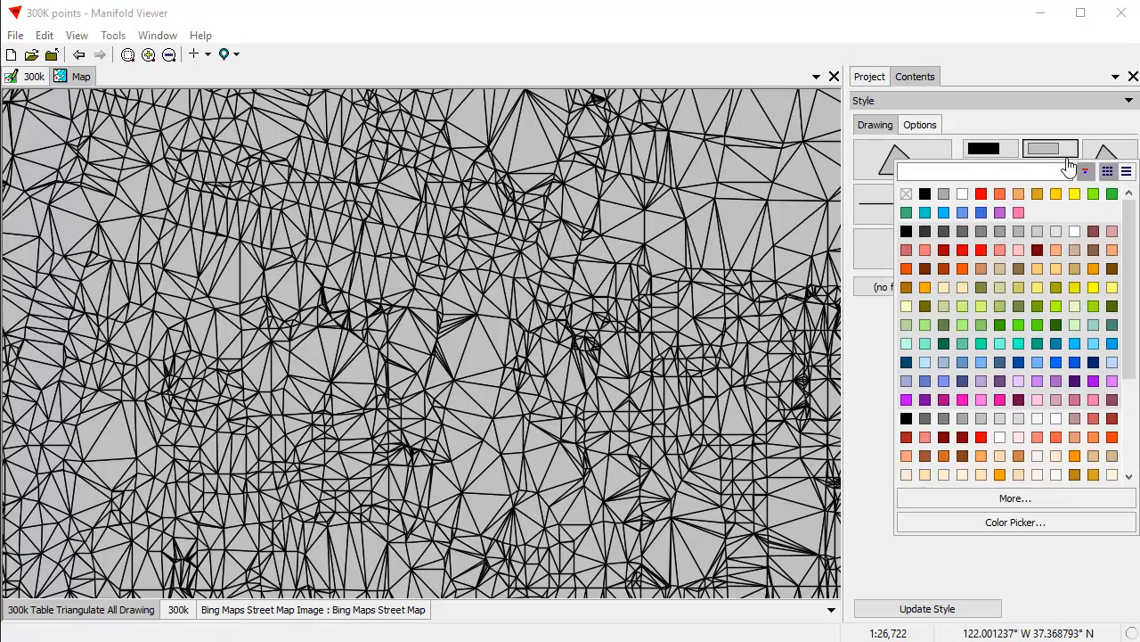
pyautogui.click(906, 195)
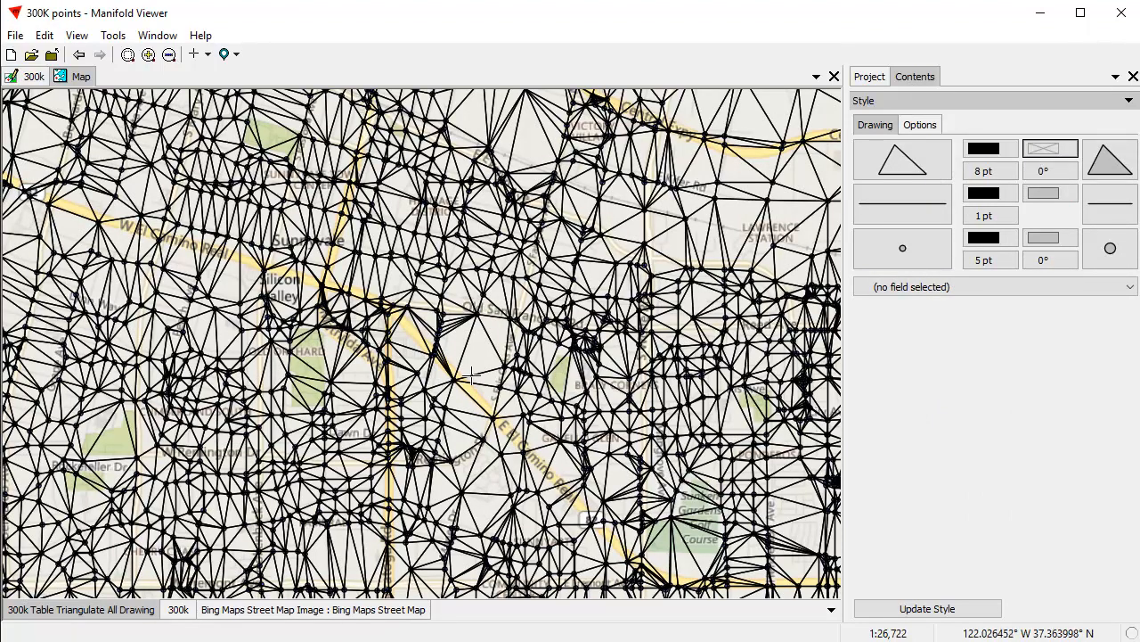
pyautogui.click(986, 149)
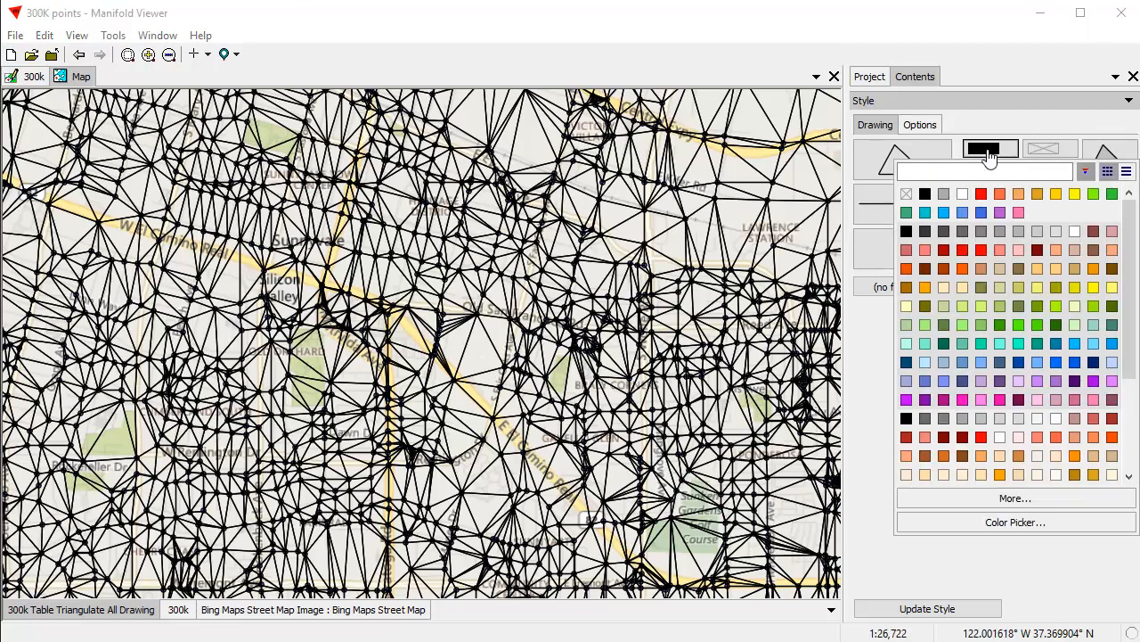
pyautogui.click(999, 212)
# Move the 300k points layer above the triangulation layer and examine how the triangles connect the points near the bay.
pyautogui.moveTo(178, 617); pyautogui.dragTo(55, 616)
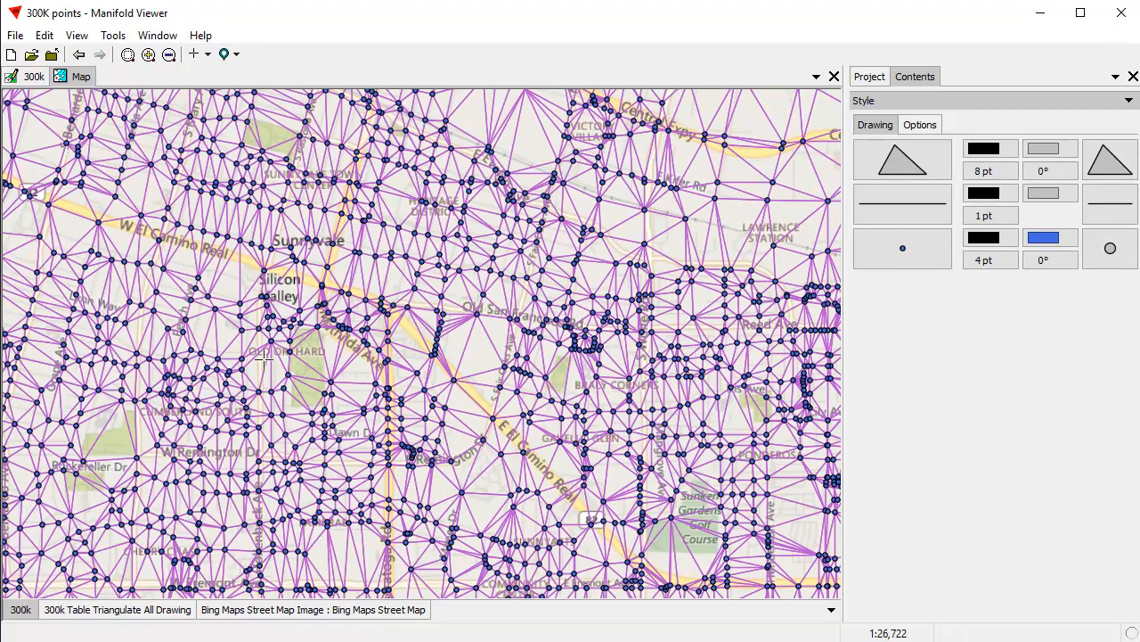
pyautogui.scroll(-5, 374, 294)
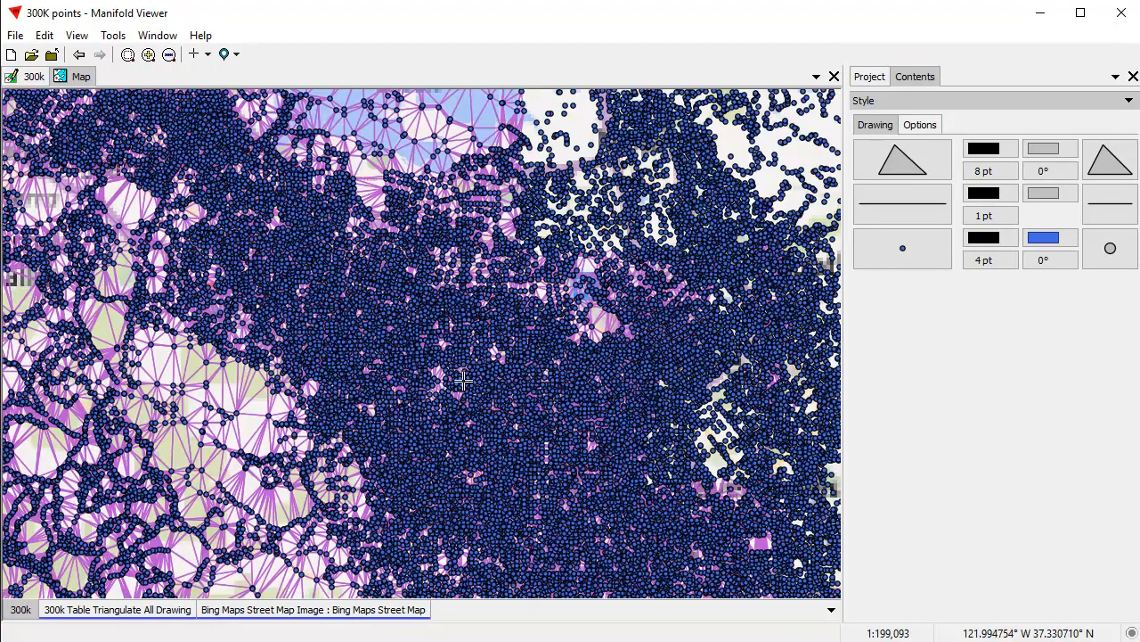
pyautogui.moveTo(292, 281); pyautogui.dragTo(445, 408)
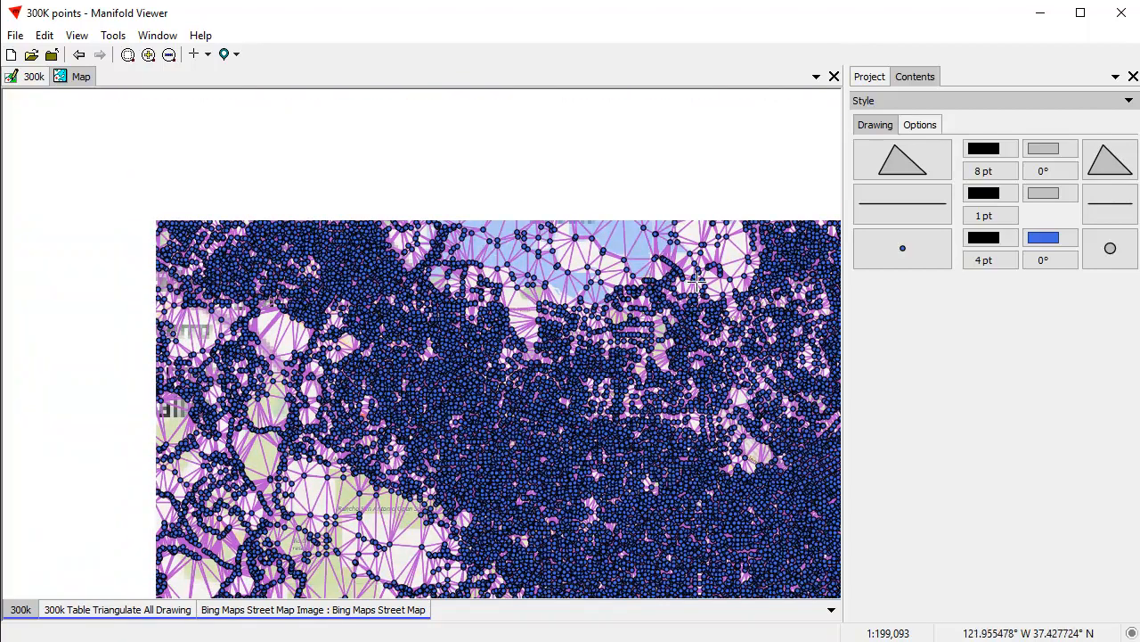
pyautogui.scroll(2, 730, 306)
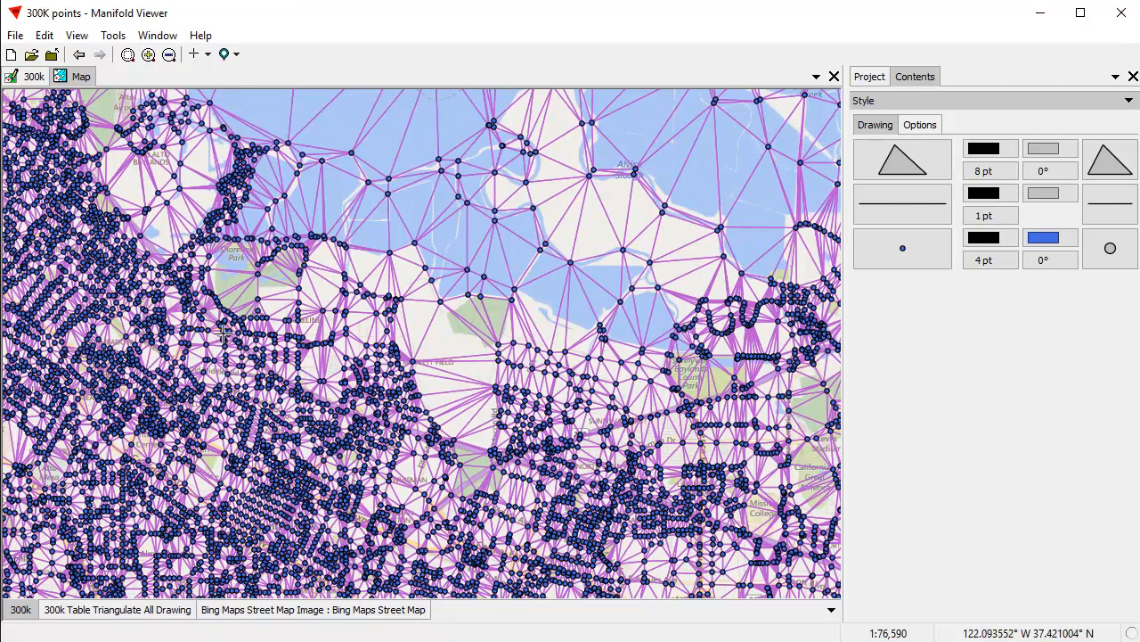
# Check the component information of the 300k layer and of the Bing Maps Street Map Image layer, including their record counts.
pyautogui.click(871, 77)
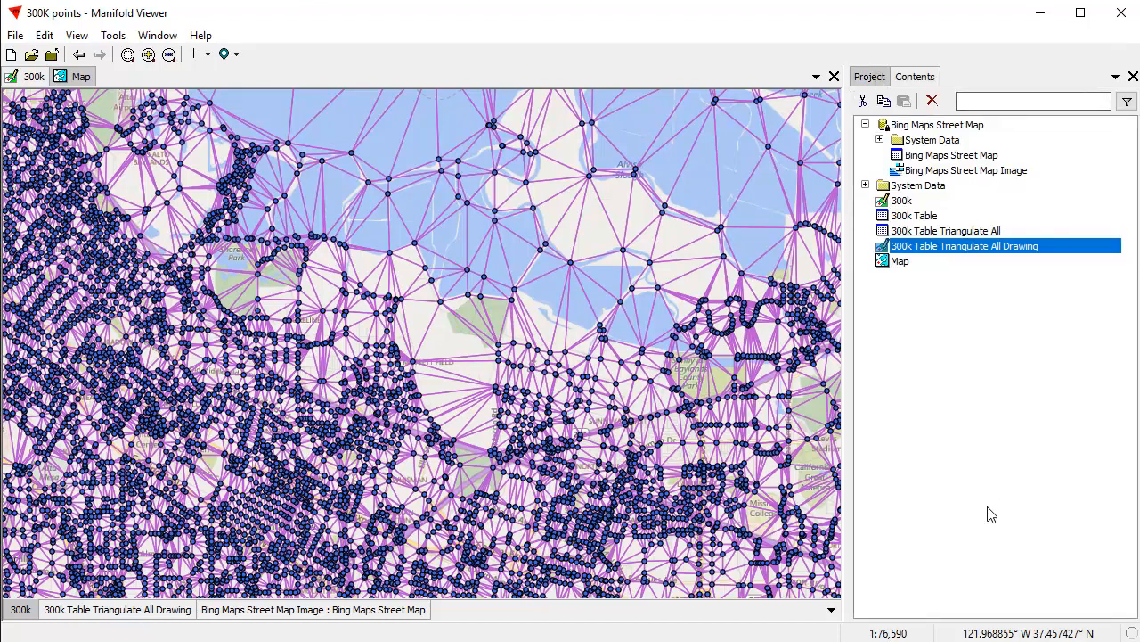
pyautogui.click(919, 78)
pyautogui.click(911, 104)
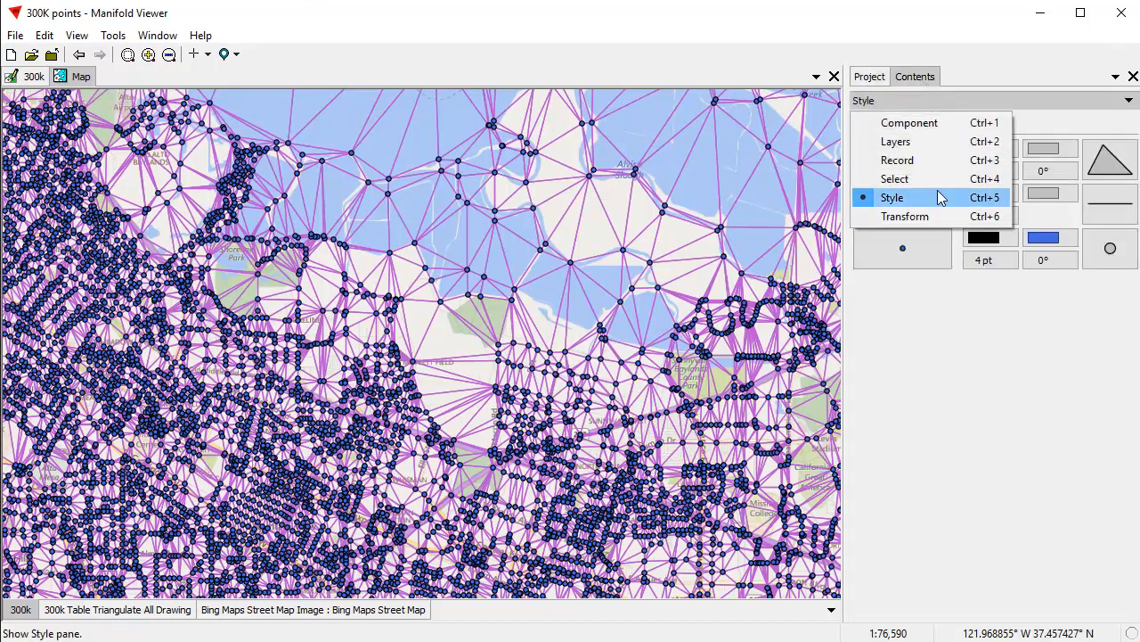
pyautogui.click(918, 123)
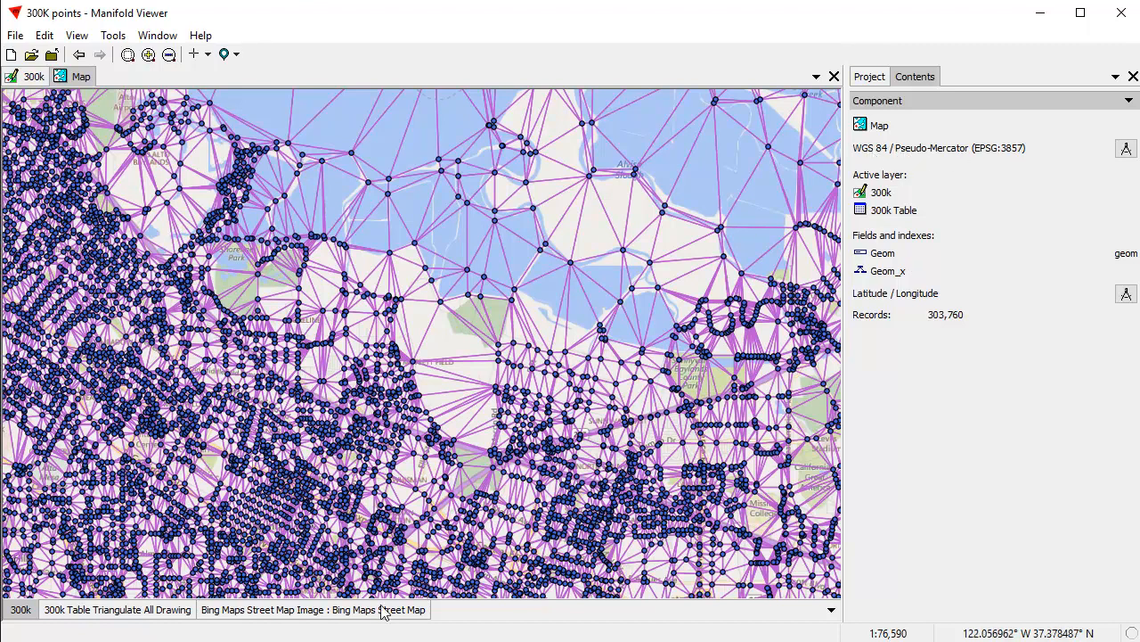
pyautogui.click(328, 611)
pyautogui.keyDown('shift'); pyautogui.click(328, 612); pyautogui.keyUp('shift')
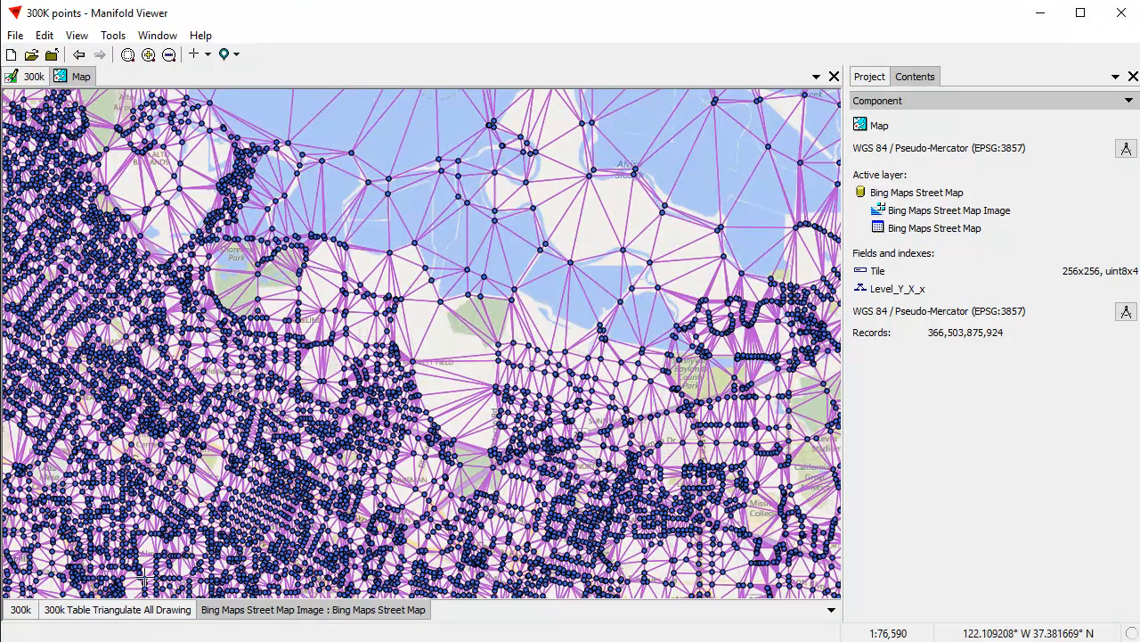
# Check the record counts of the 300k Table Triangulate All Drawing and 300k layers, and examine the triangulated points southwest of the bay.
pyautogui.click(122, 611)
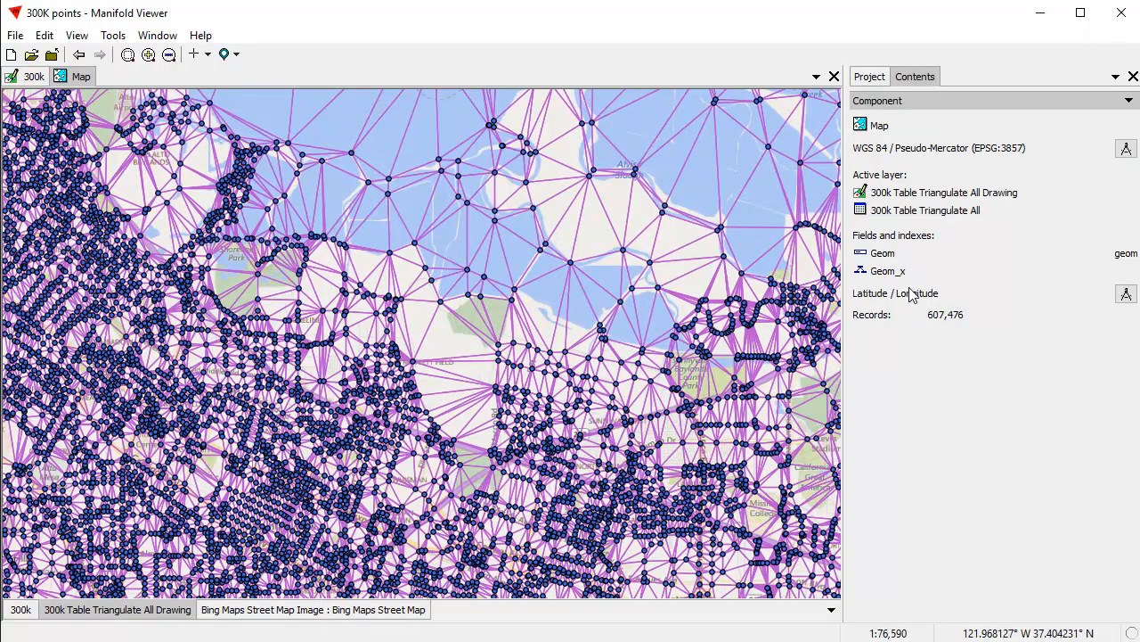
pyautogui.click(22, 610)
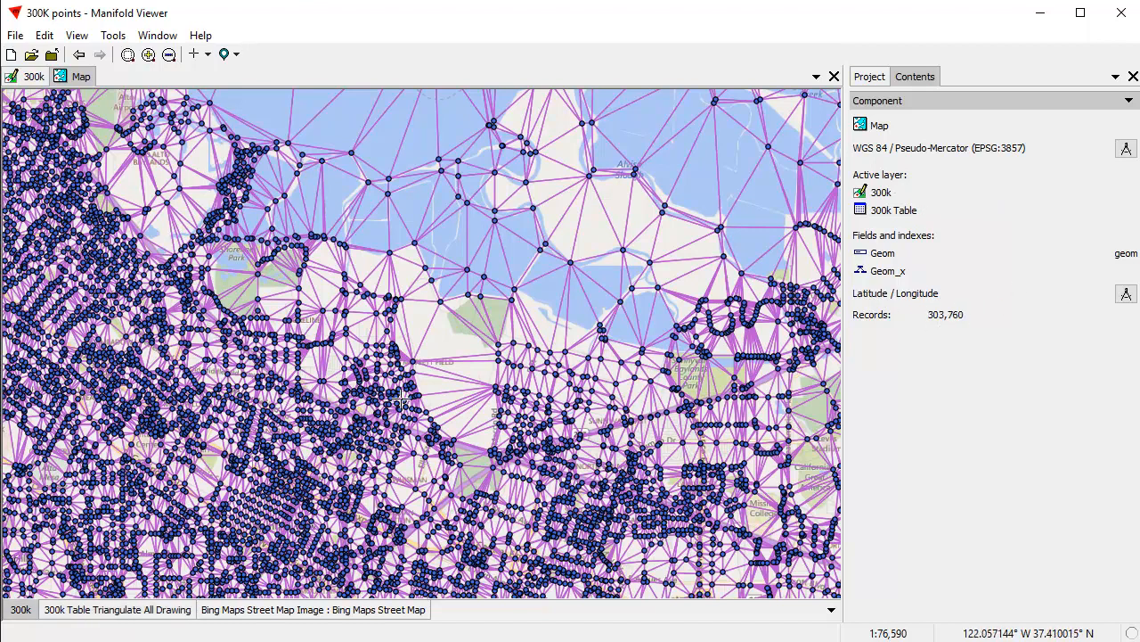
pyautogui.scroll(-2, 397, 397)
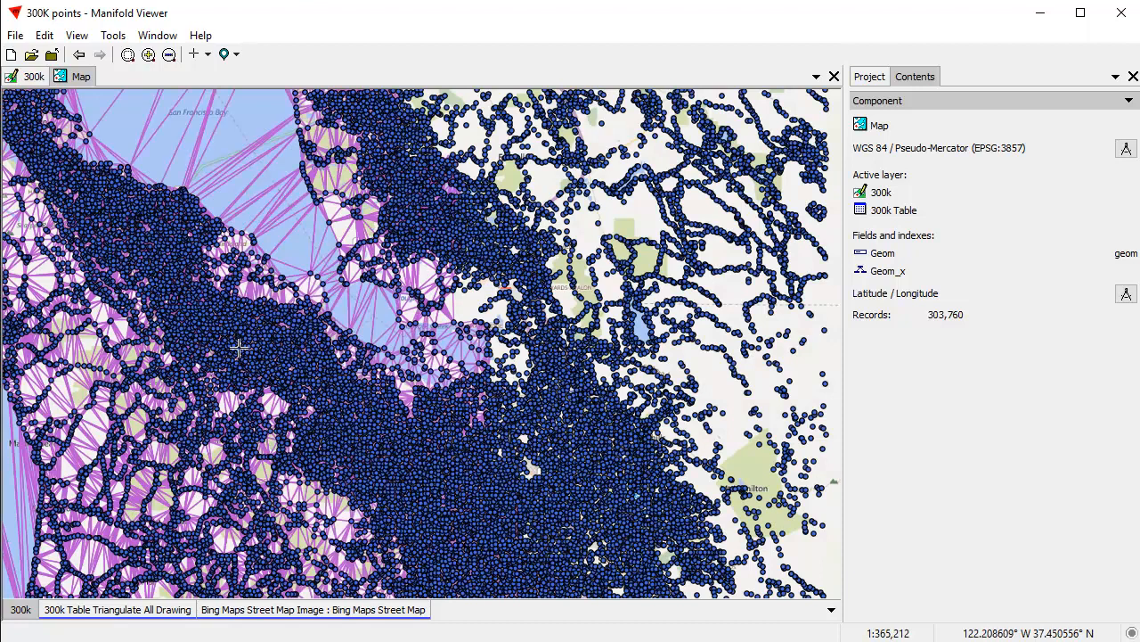
pyautogui.moveTo(307, 381); pyautogui.dragTo(441, 246)
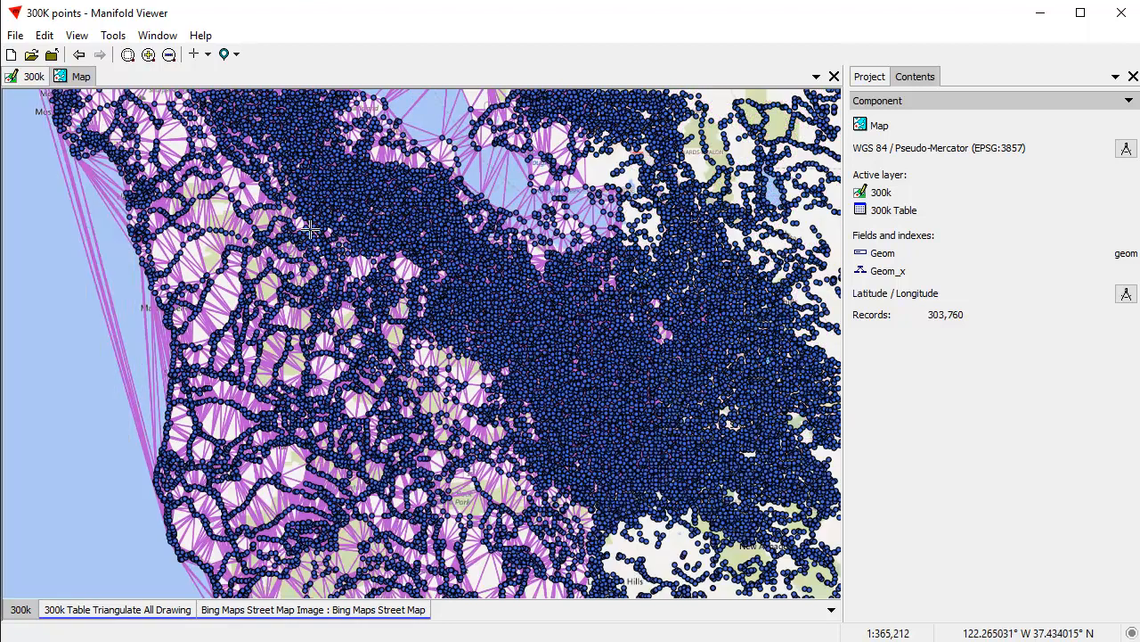
pyautogui.scroll(1, 536, 345)
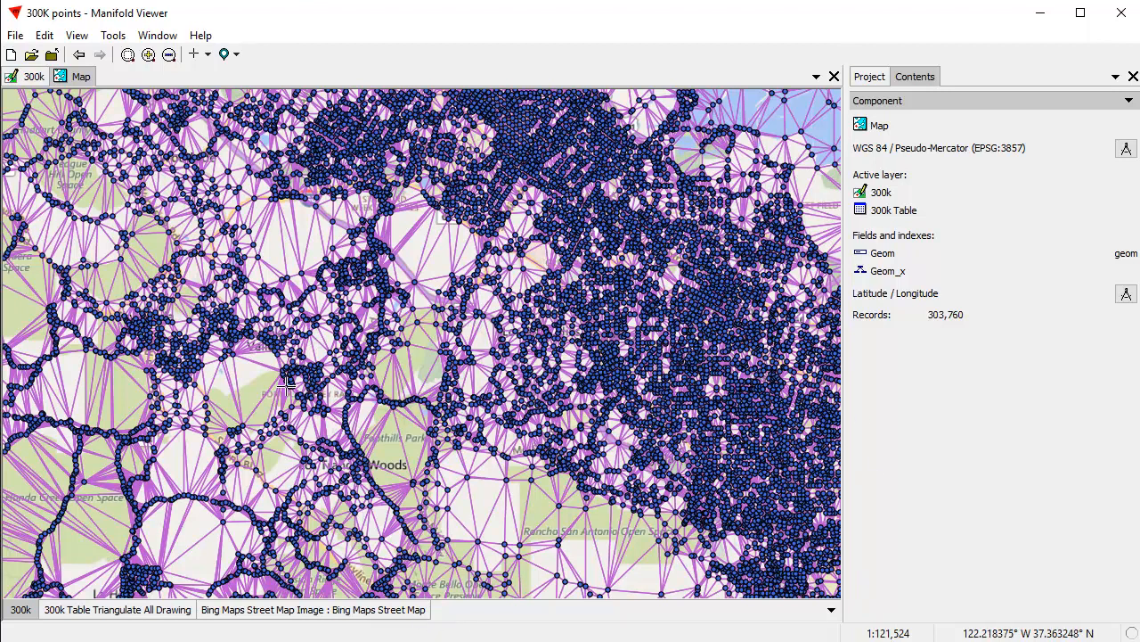
# Undock the Map window, make it narrower and place it beside the 300k drawing, showing the full extent of the 300k layer.
pyautogui.doubleClick(89, 82)
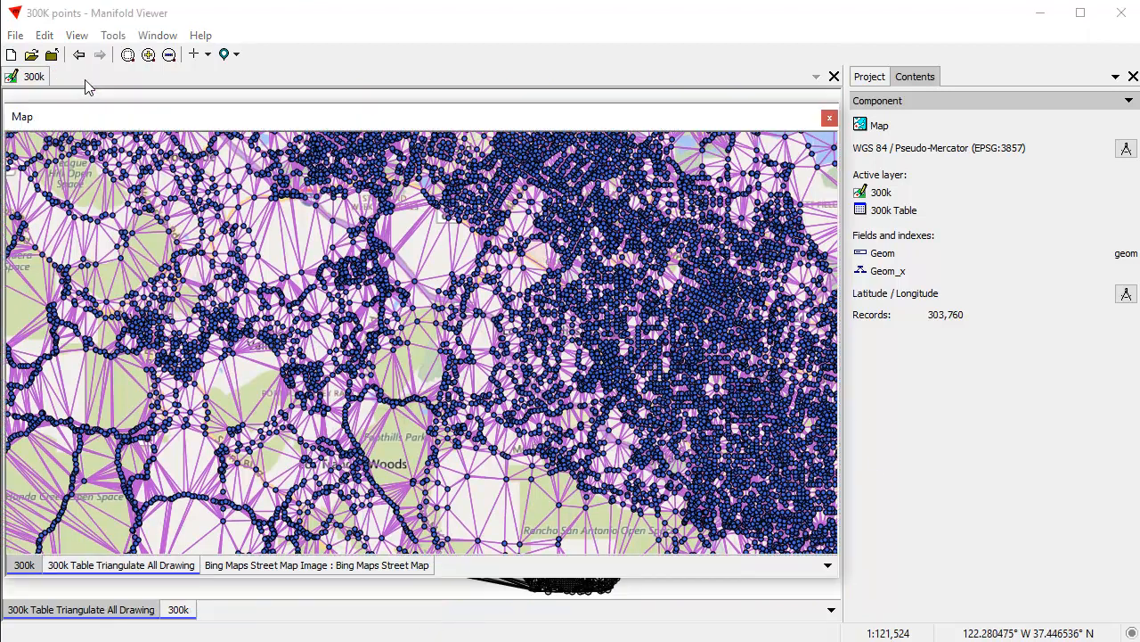
pyautogui.moveTo(837, 580); pyautogui.dragTo(521, 596)
pyautogui.moveTo(300, 125); pyautogui.dragTo(846, 96)
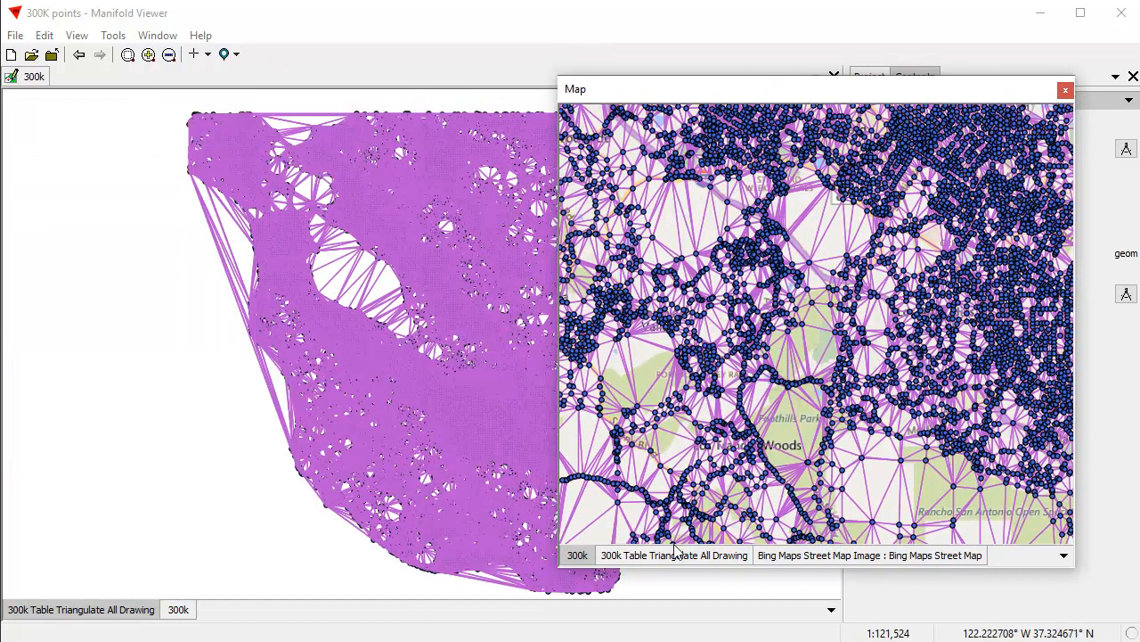
pyautogui.doubleClick(577, 555)
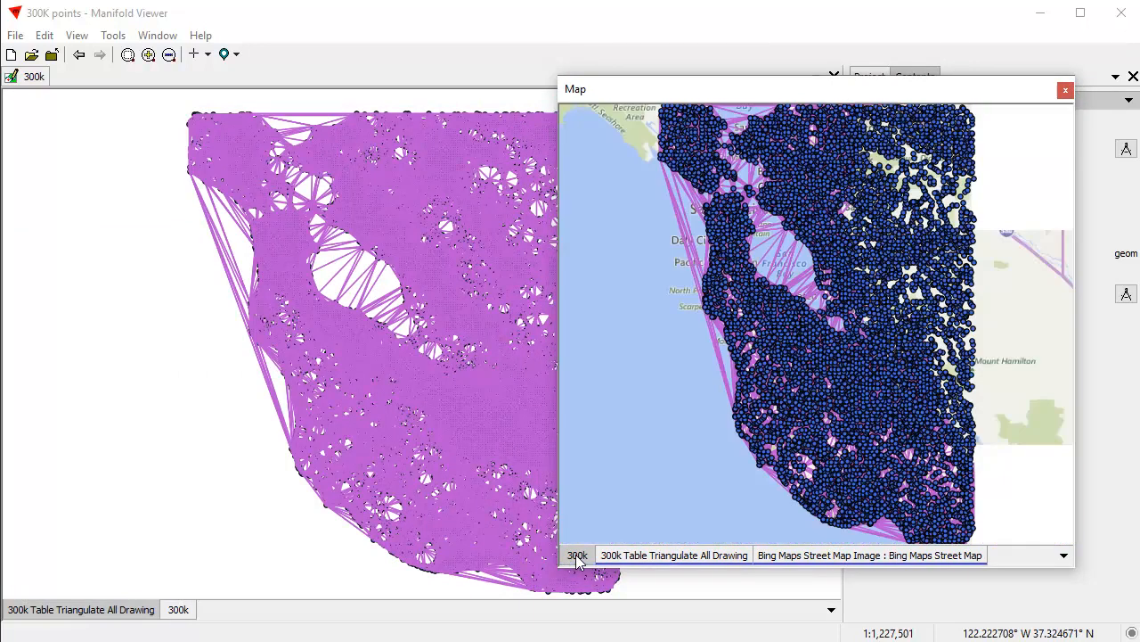
# Move the 300k points layer above the triangulation layer in the 300k drawing window.
pyautogui.click(138, 612)
pyautogui.doubleClick(183, 611)
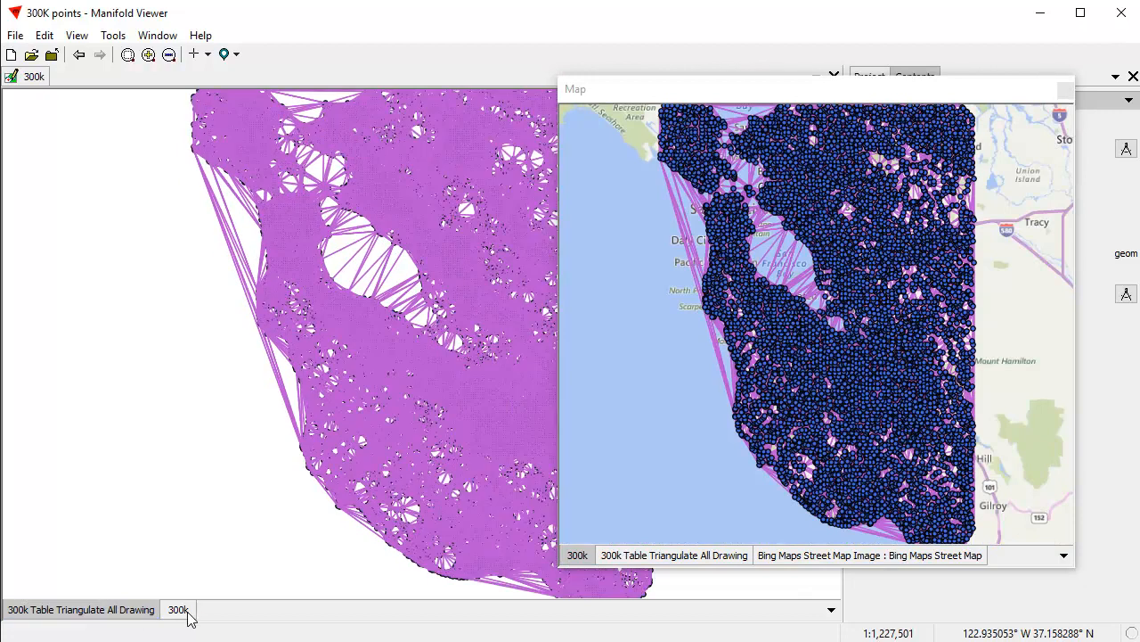
pyautogui.moveTo(174, 618); pyautogui.dragTo(61, 620)
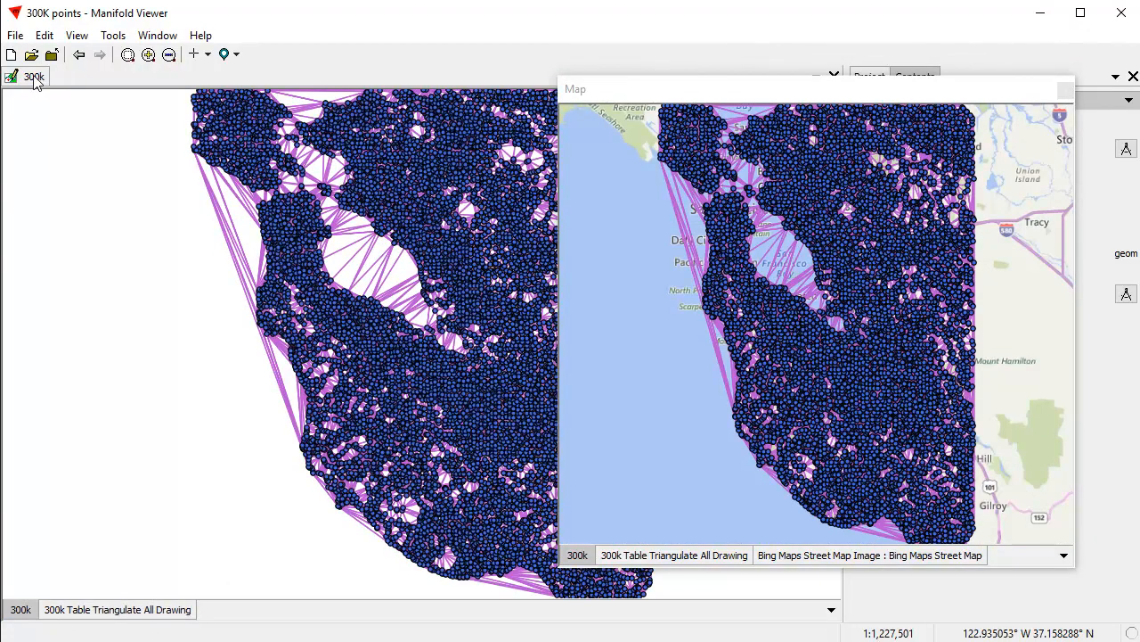
# Undock the 300k drawing window, make it narrower and line it up beside the Map window.
pyautogui.doubleClick(33, 80)
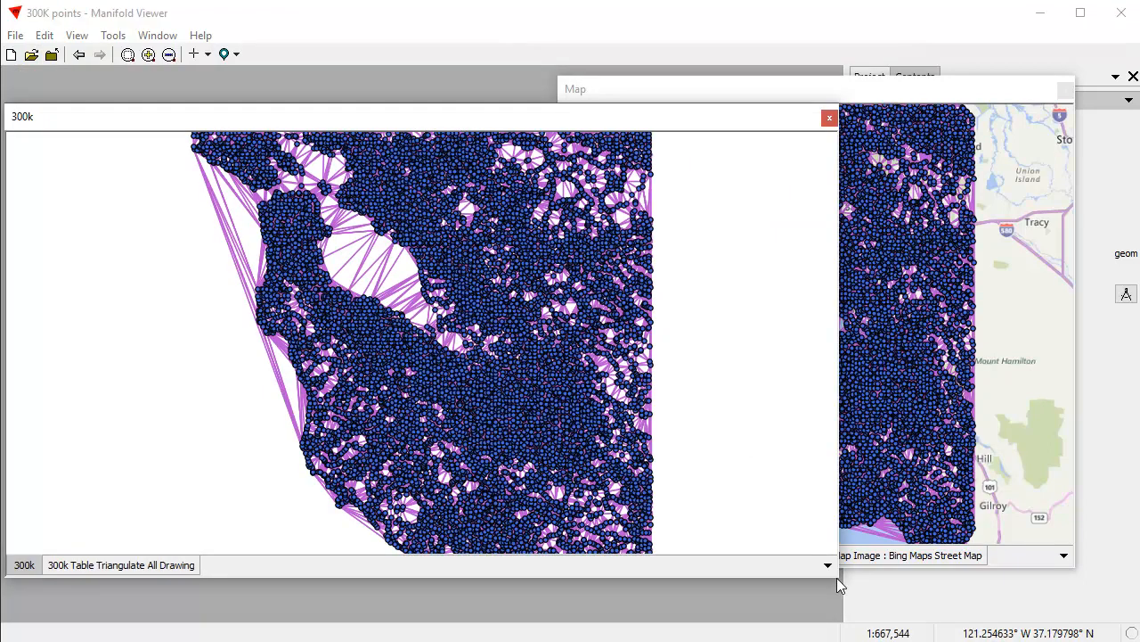
pyautogui.moveTo(835, 583); pyautogui.dragTo(513, 594)
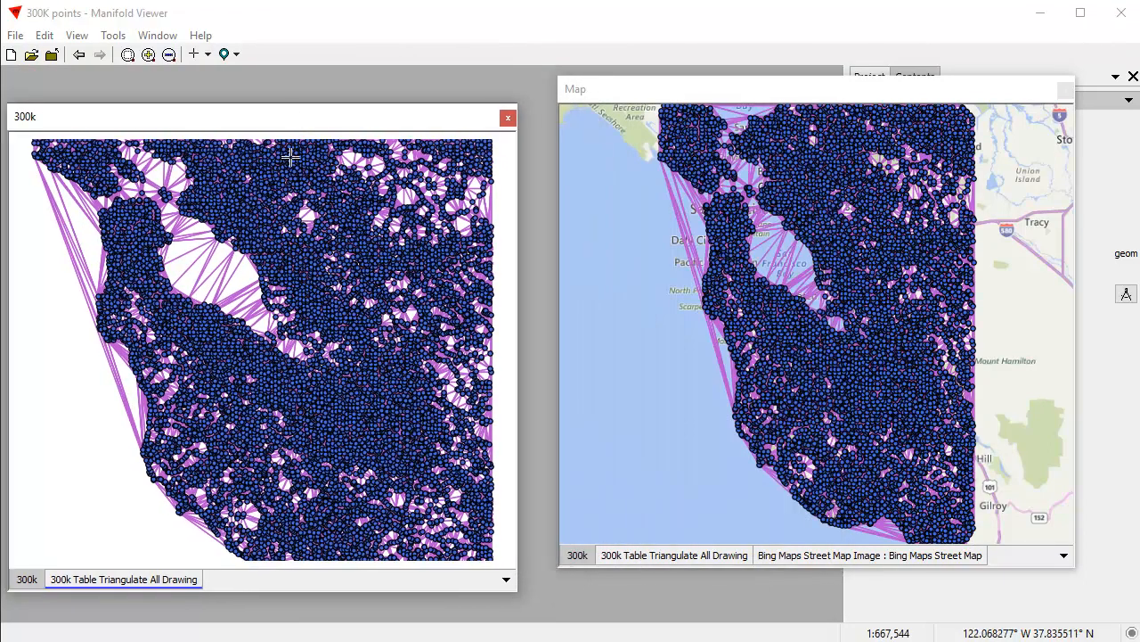
pyautogui.moveTo(303, 119); pyautogui.dragTo(328, 91)
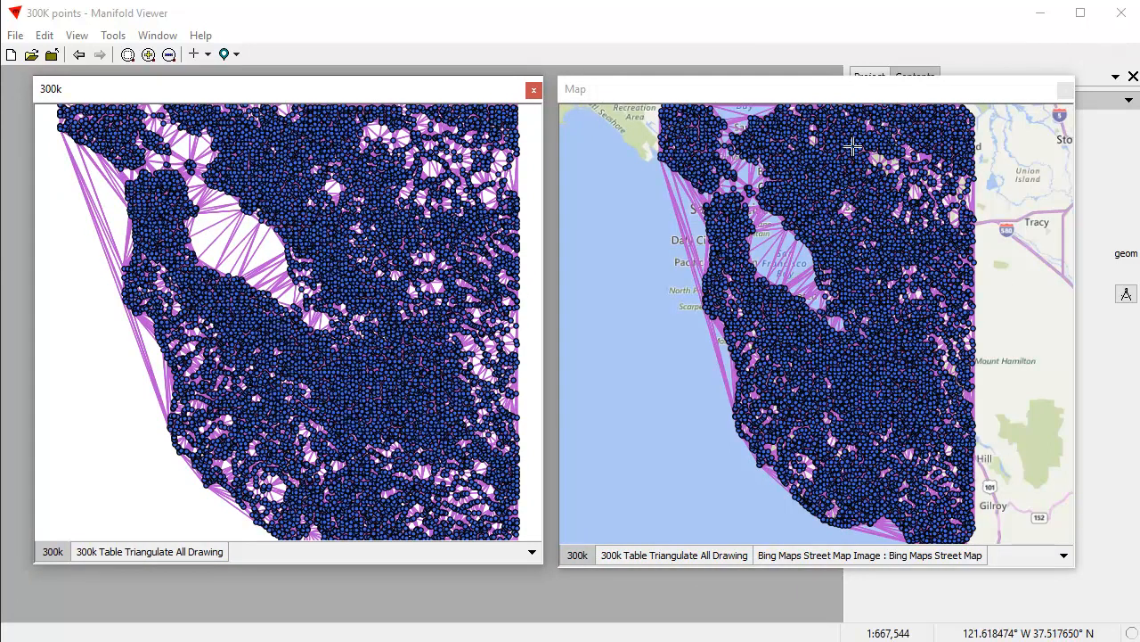
# Examine the points and triangles over the street map around San Francisco Bay, from close detail to the whole data extent.
pyautogui.click(748, 93)
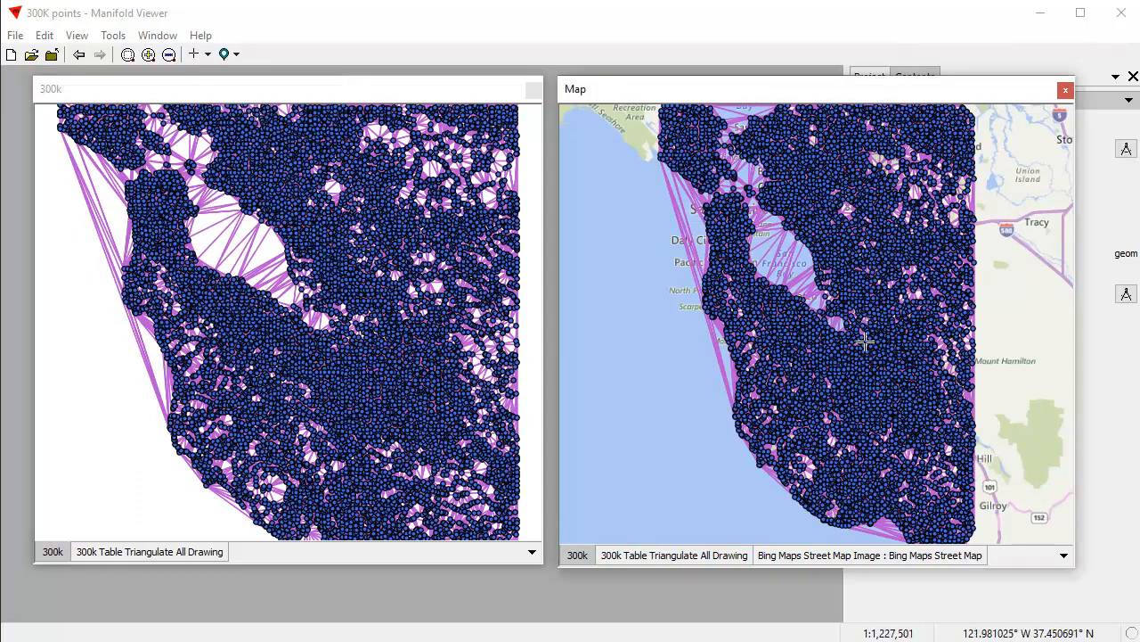
pyautogui.moveTo(704, 239); pyautogui.dragTo(912, 392)
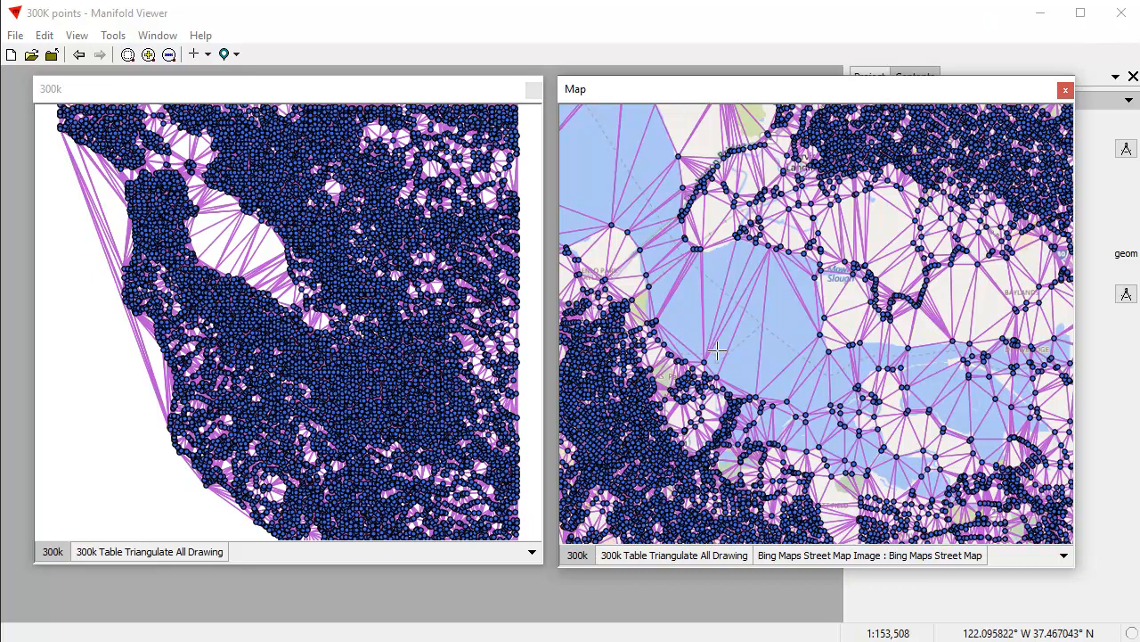
pyautogui.scroll(-1, 717, 349)
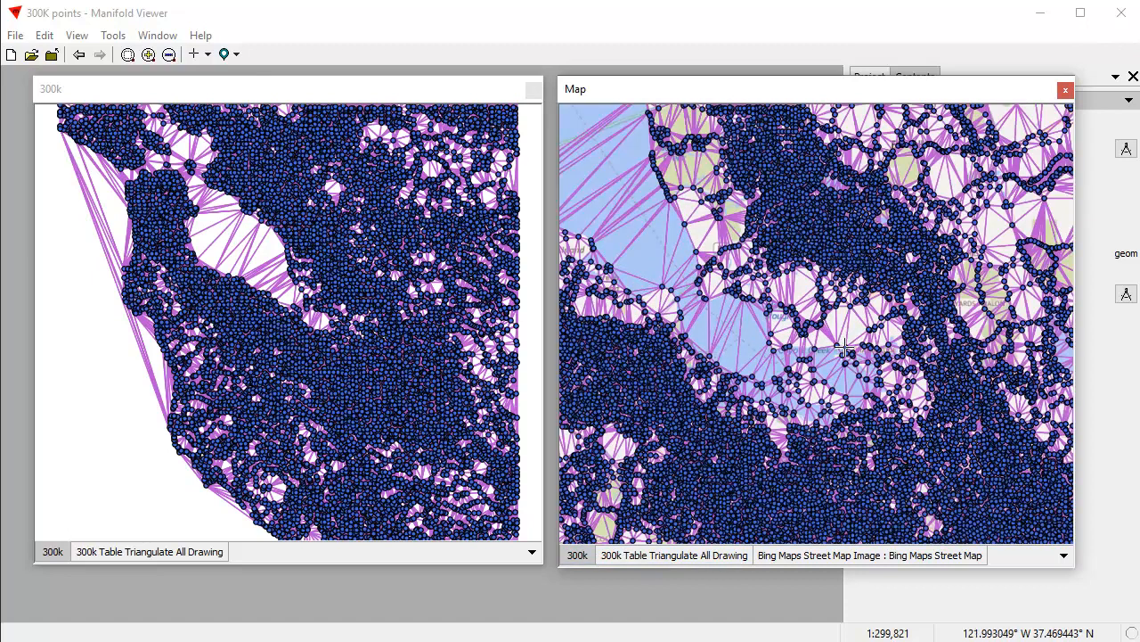
pyautogui.scroll(-1, 898, 352)
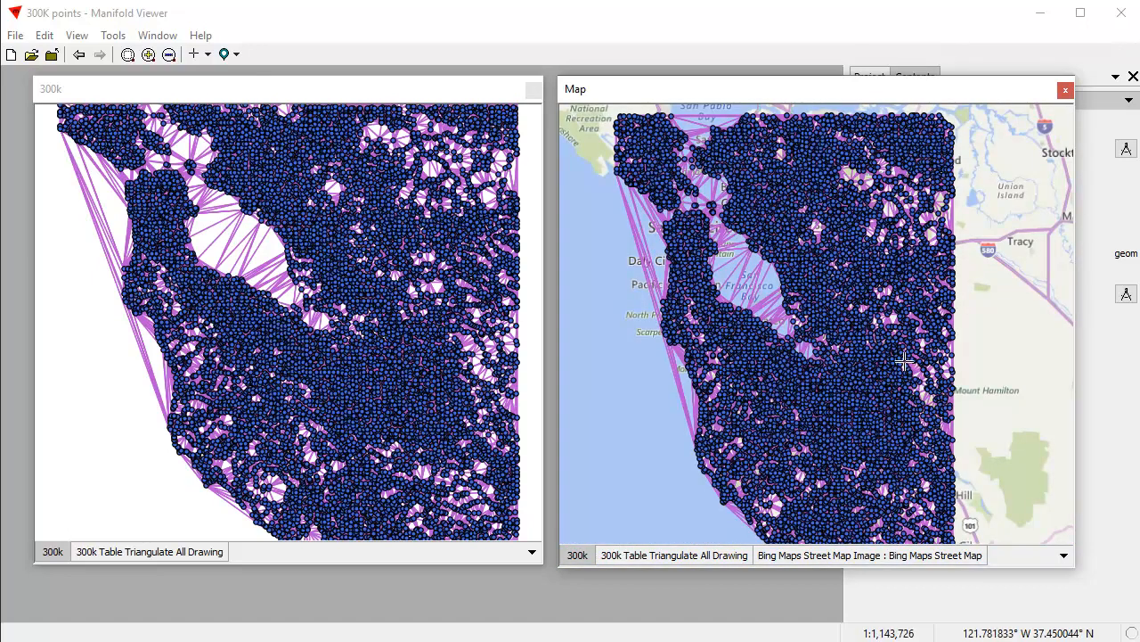
pyautogui.scroll(-1, 821, 359)
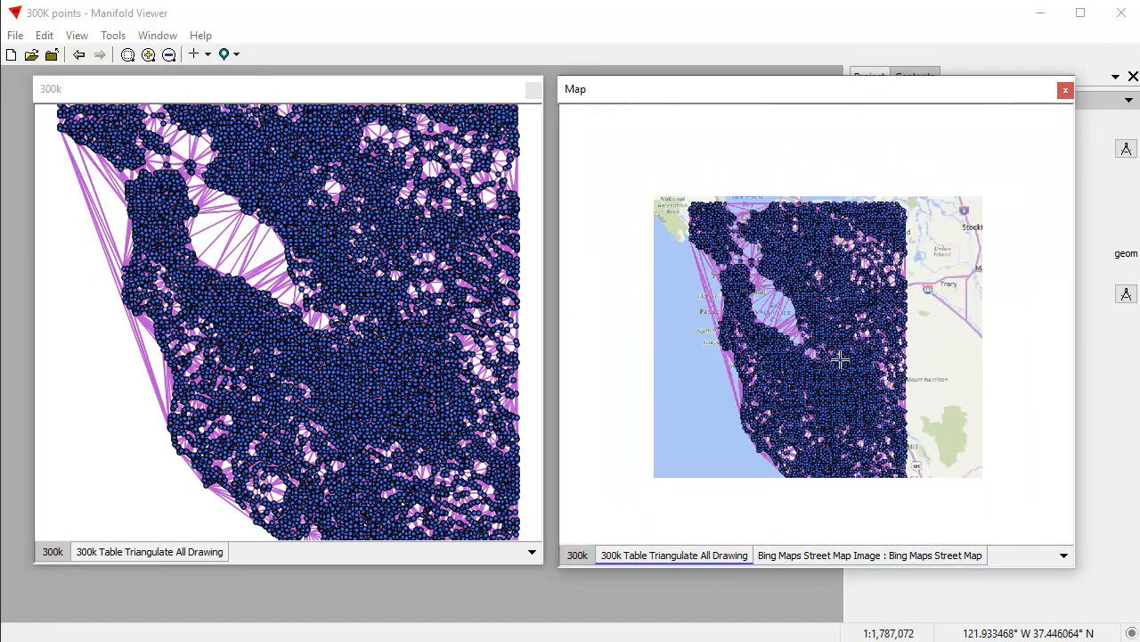
pyautogui.scroll(3, 818, 356)
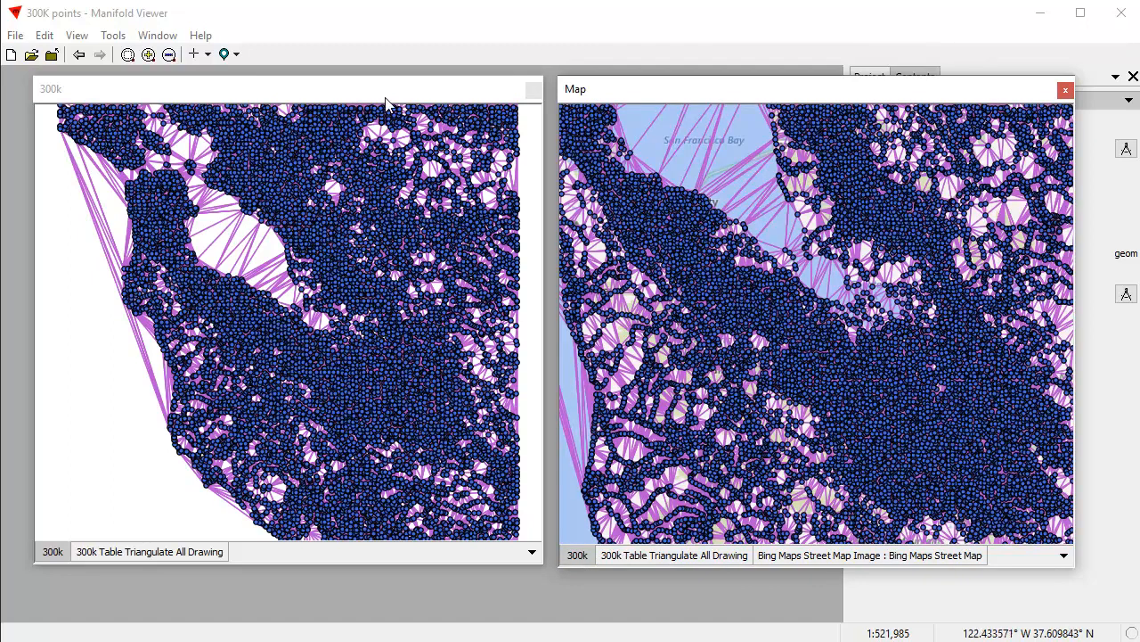
# Review the build and system information in the About Manifold Viewer dialog, and close it.
pyautogui.click(201, 37)
pyautogui.click(230, 125)
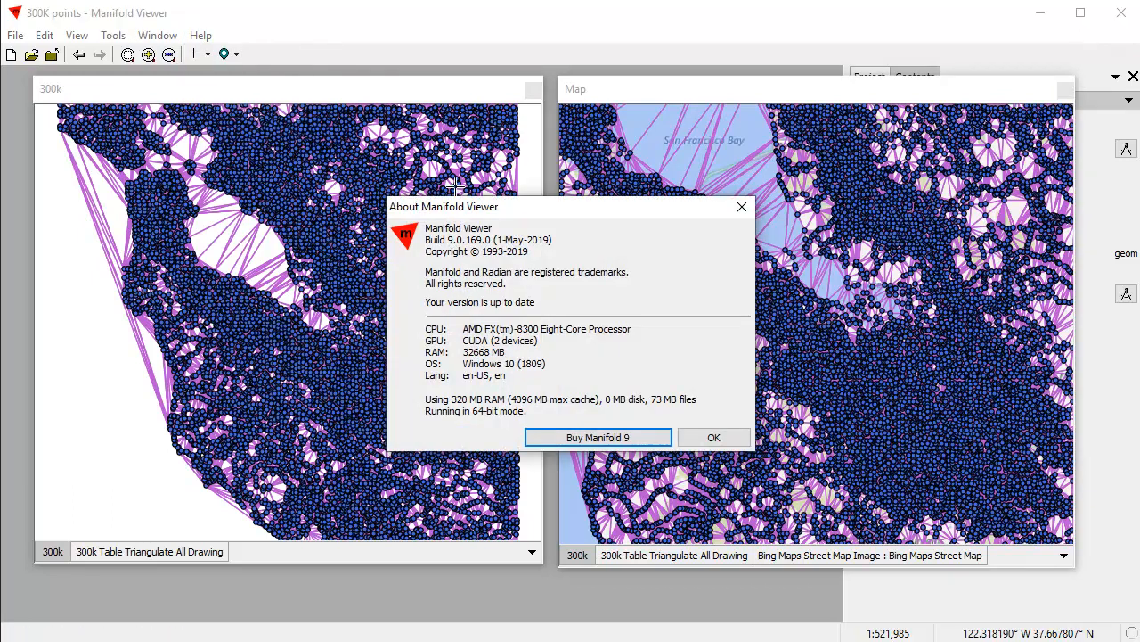
pyautogui.moveTo(459, 168); pyautogui.dragTo(406, 141)
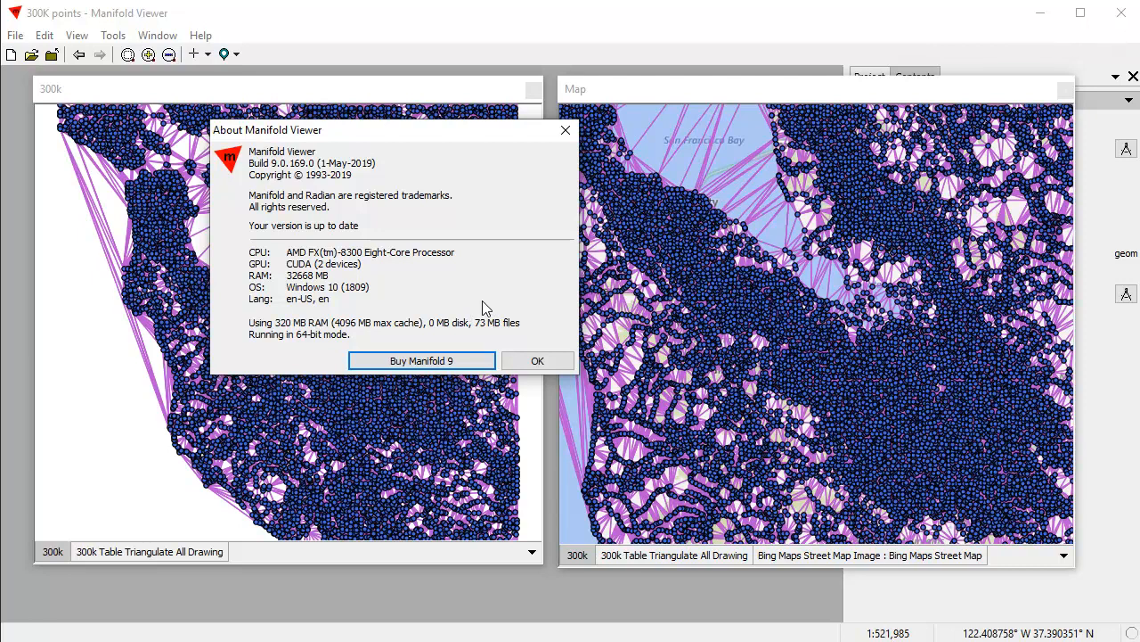
pyautogui.moveTo(388, 136); pyautogui.dragTo(293, 187)
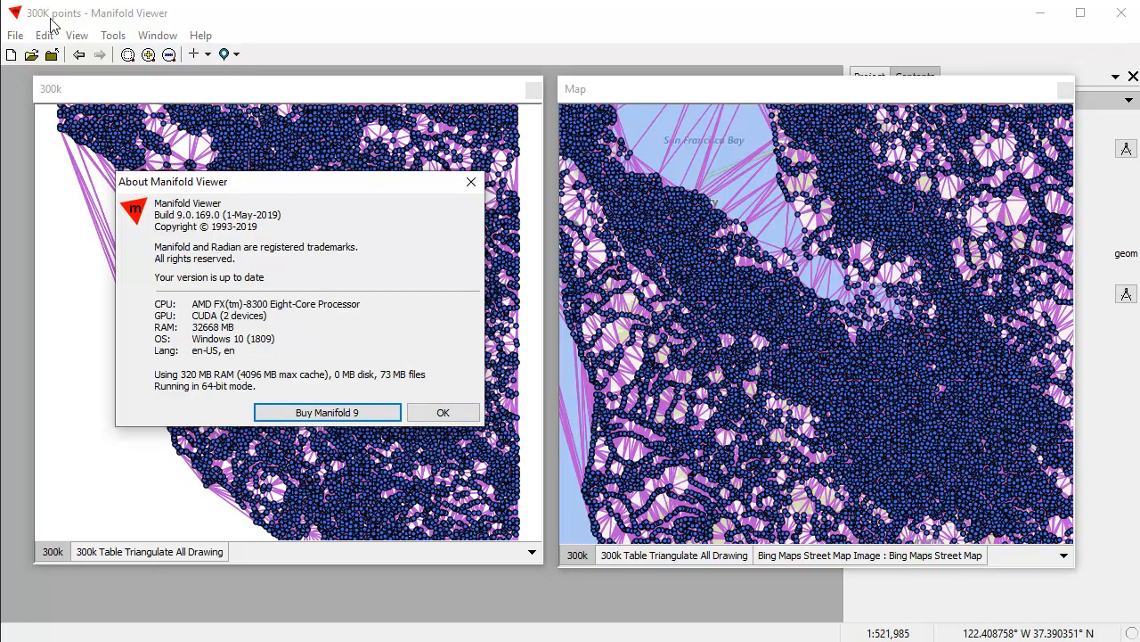
pyautogui.moveTo(290, 181); pyautogui.dragTo(343, 122)
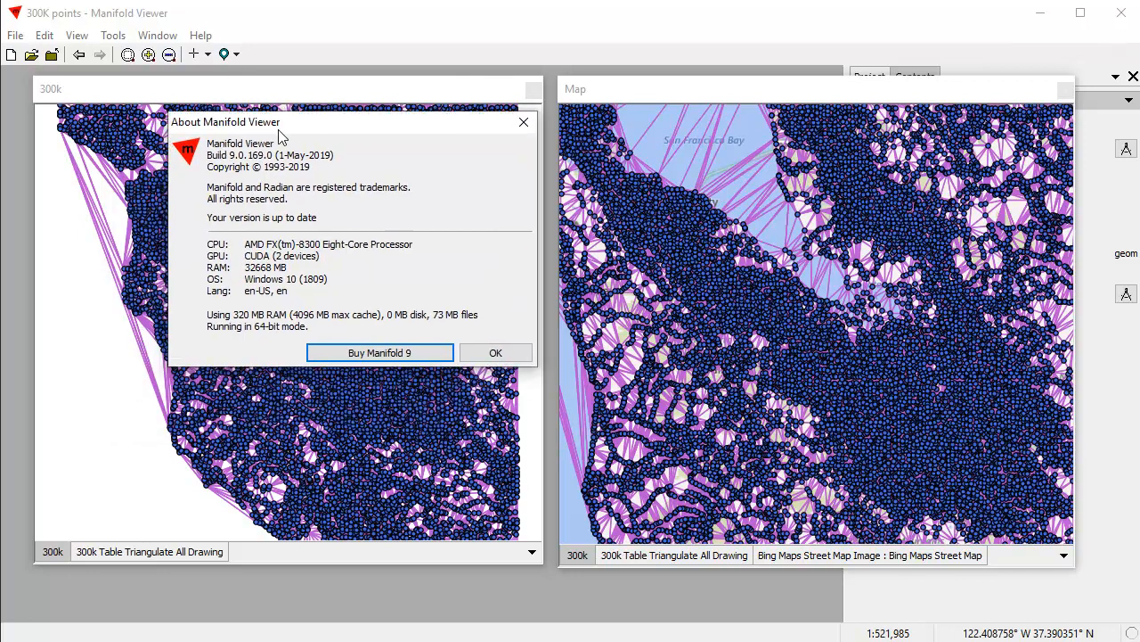
pyautogui.click(496, 353)
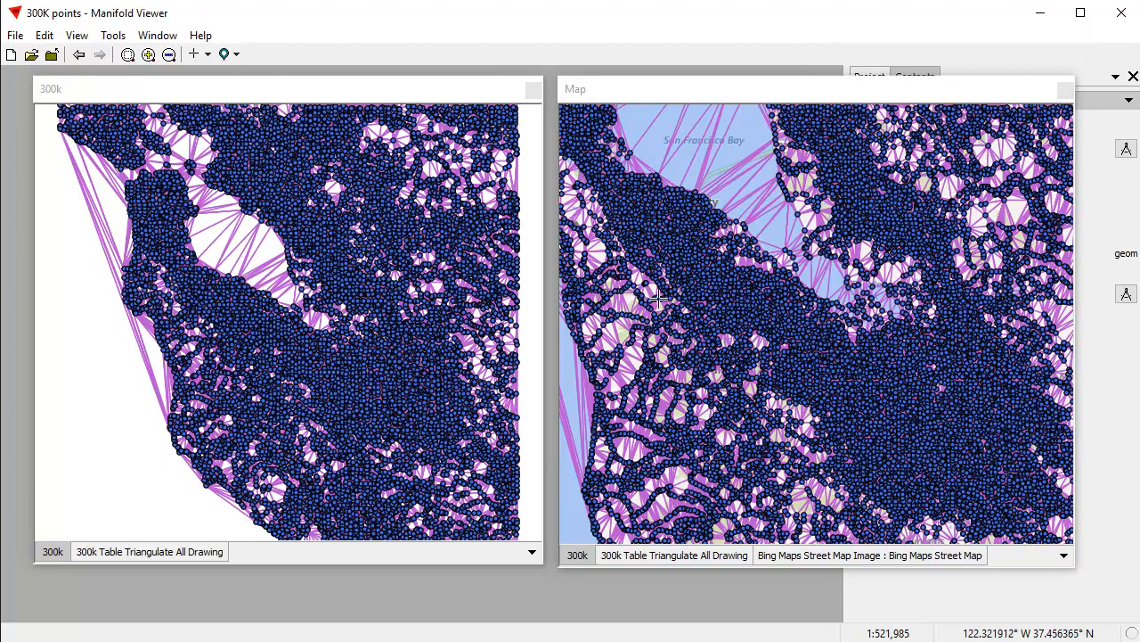
# Move the undocked Map window partly over the 300k window so that it clears the Contents pane.
pyautogui.moveTo(731, 88); pyautogui.dragTo(422, 129)
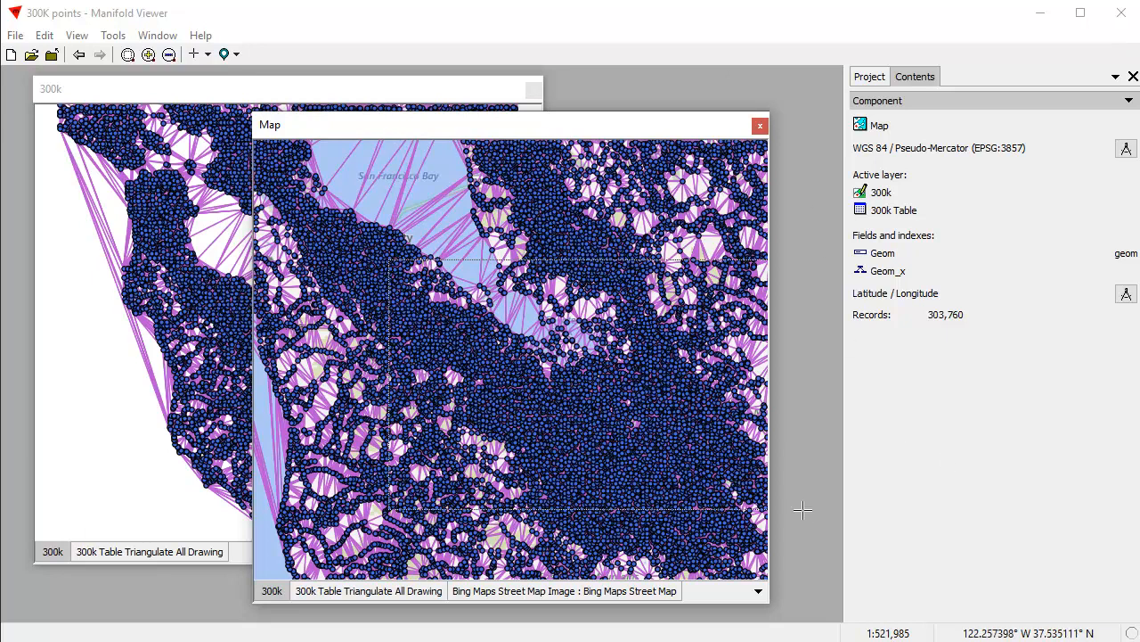
pyautogui.scroll(1, 606, 423)
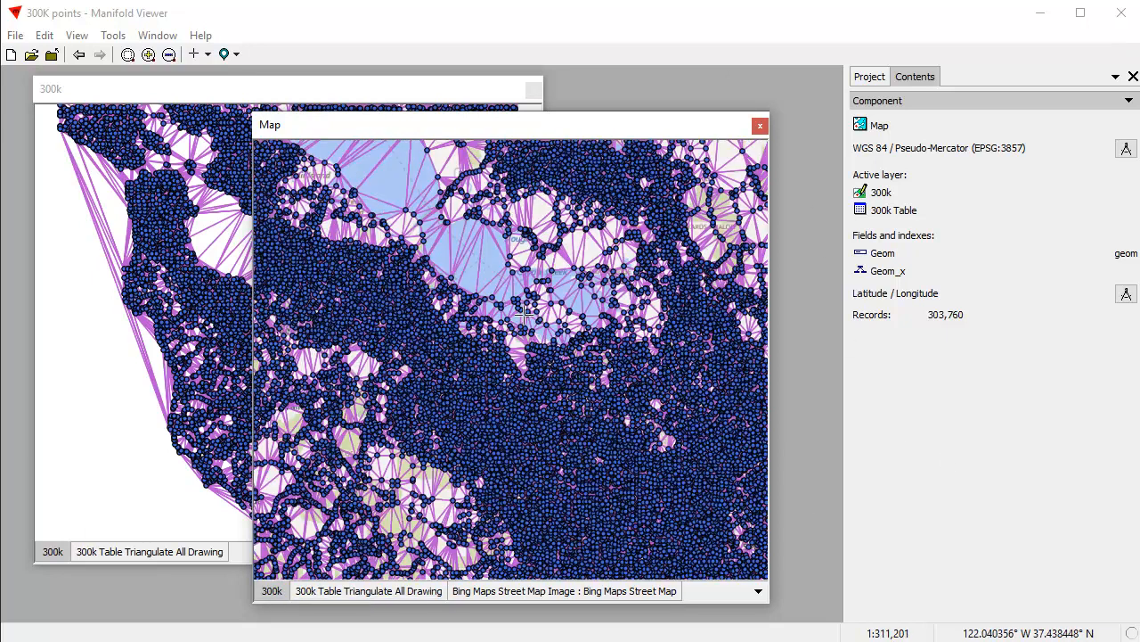